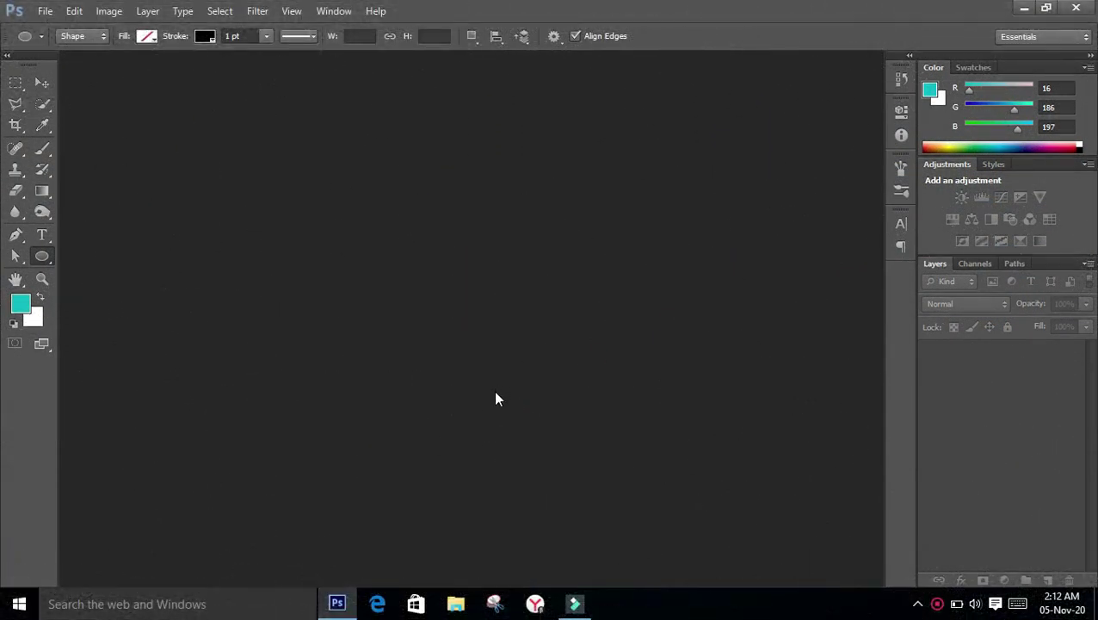
Create a new 1000 × 1000 px document at 300 pixels/inch with a white background
{"action": "left_click", "coordinate": [45, 13]}
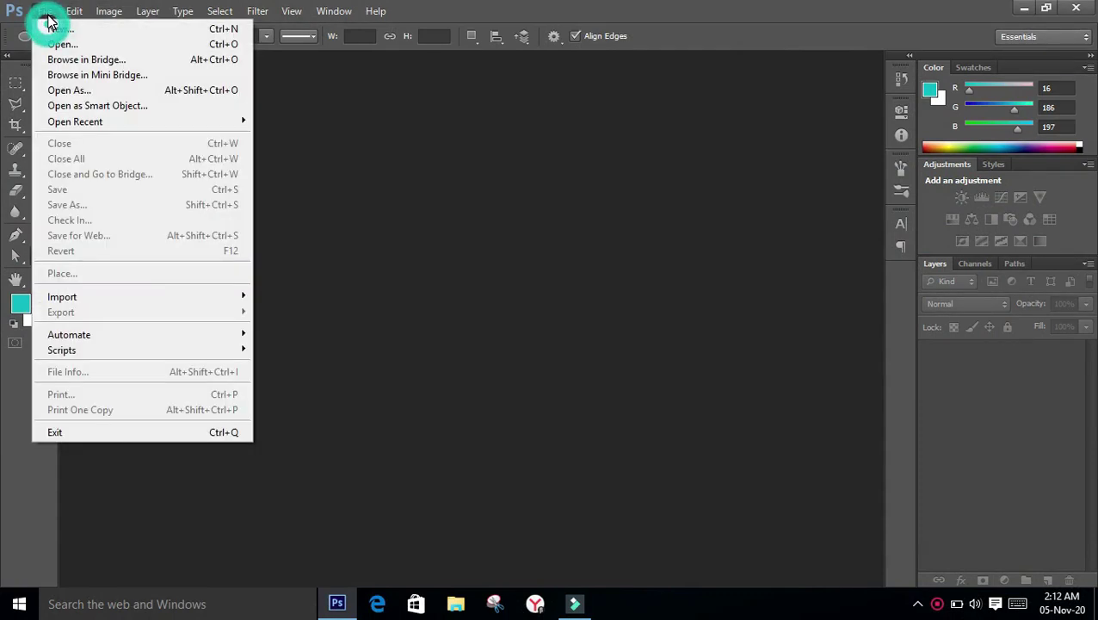
{"action": "left_click", "coordinate": [63, 30]}
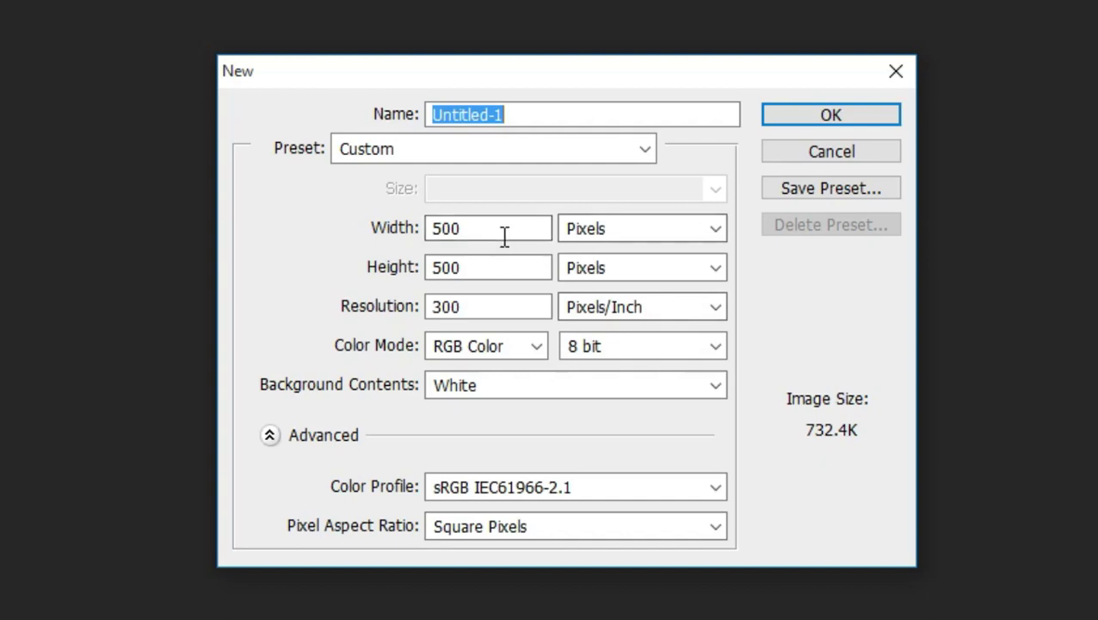
{"action": "double_click", "coordinate": [512, 211]}
{"action": "type", "text": "1000"}
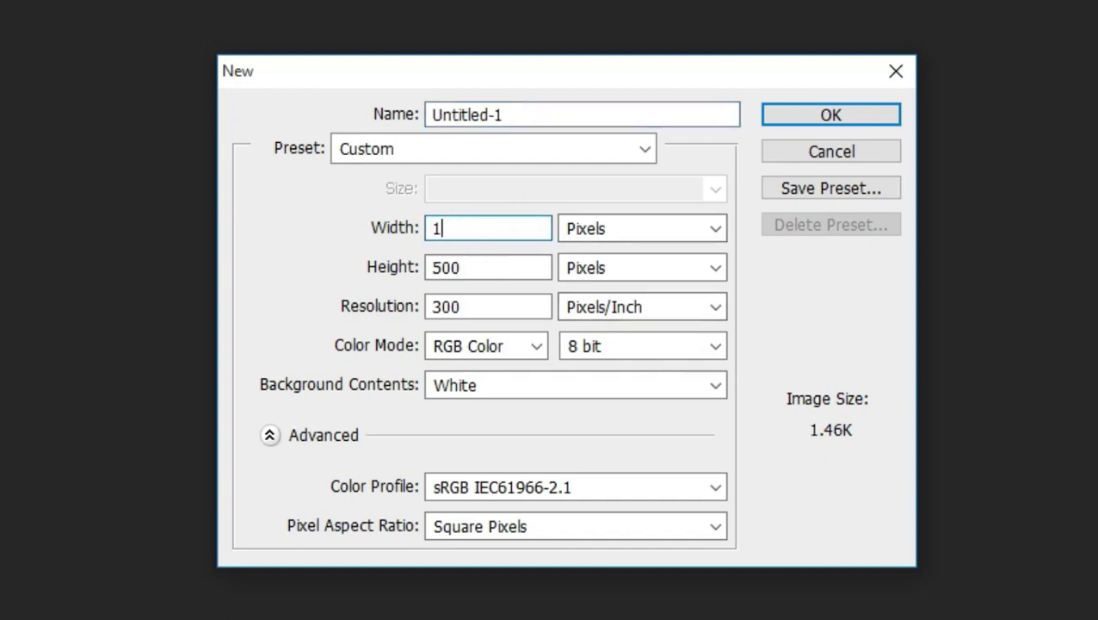
{"action": "key", "text": "Tab"}
{"action": "type", "text": "1000"}
{"action": "key", "text": "Tab"}
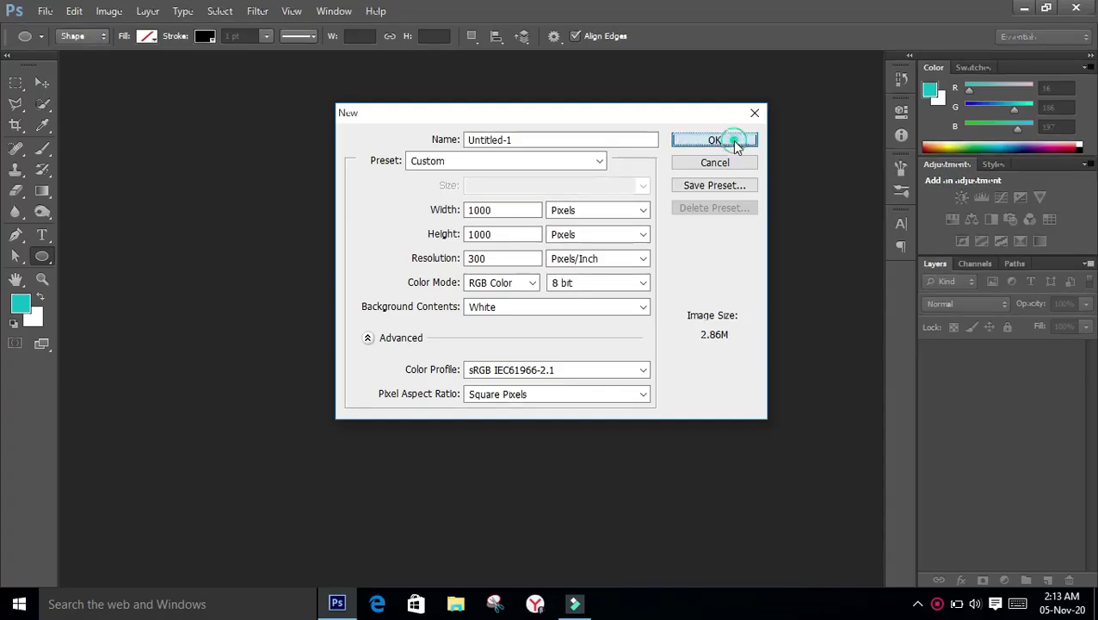
{"action": "left_click", "coordinate": [883, 117]}
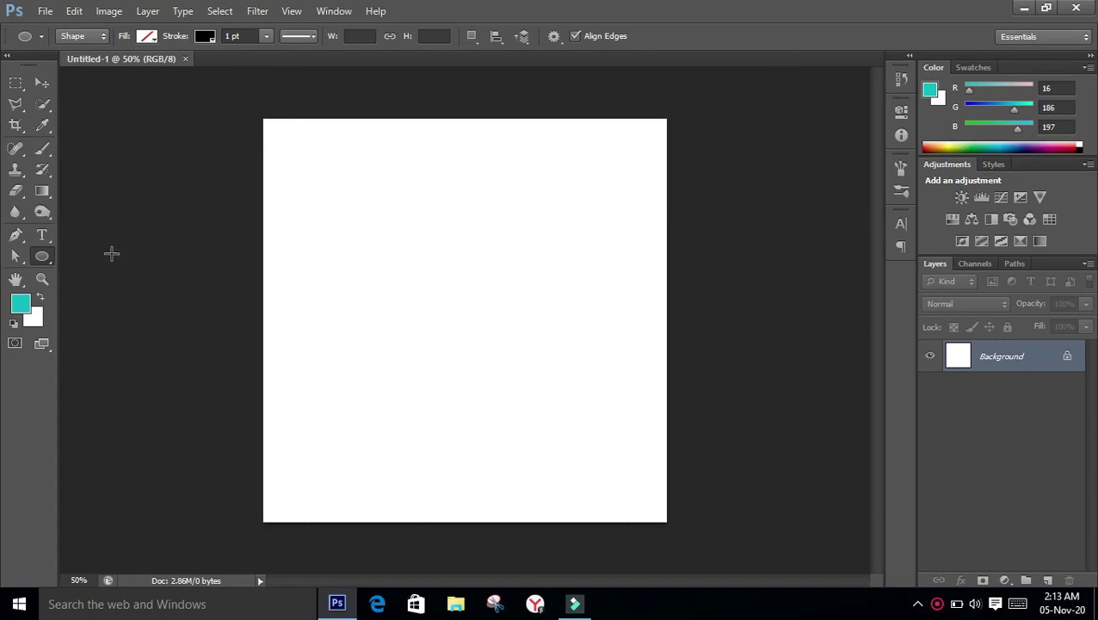
Draw a 6-sided hexagon with the Polygon tool in the canvas's upper-left area
{"action": "left_click", "coordinate": [43, 256]}
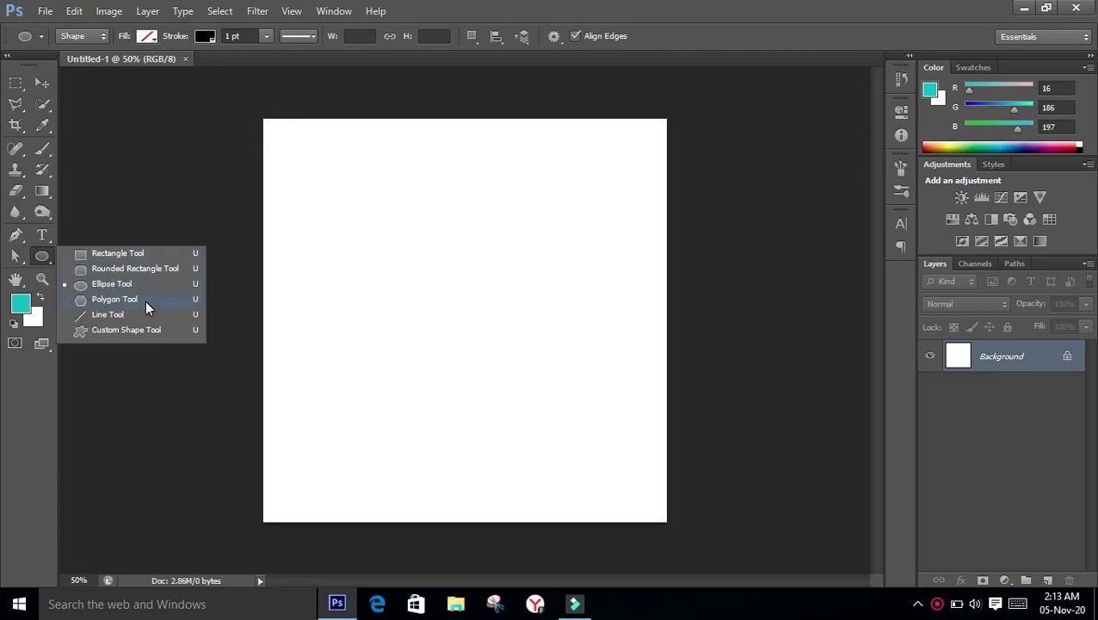
{"action": "left_click", "coordinate": [115, 300]}
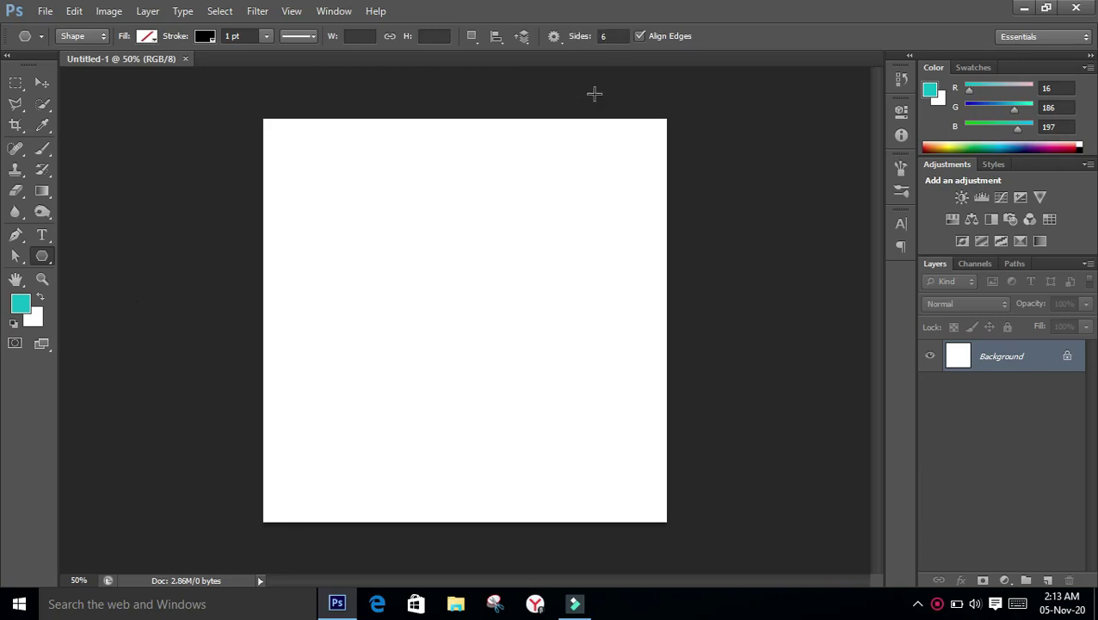
{"action": "left_click", "coordinate": [606, 37]}
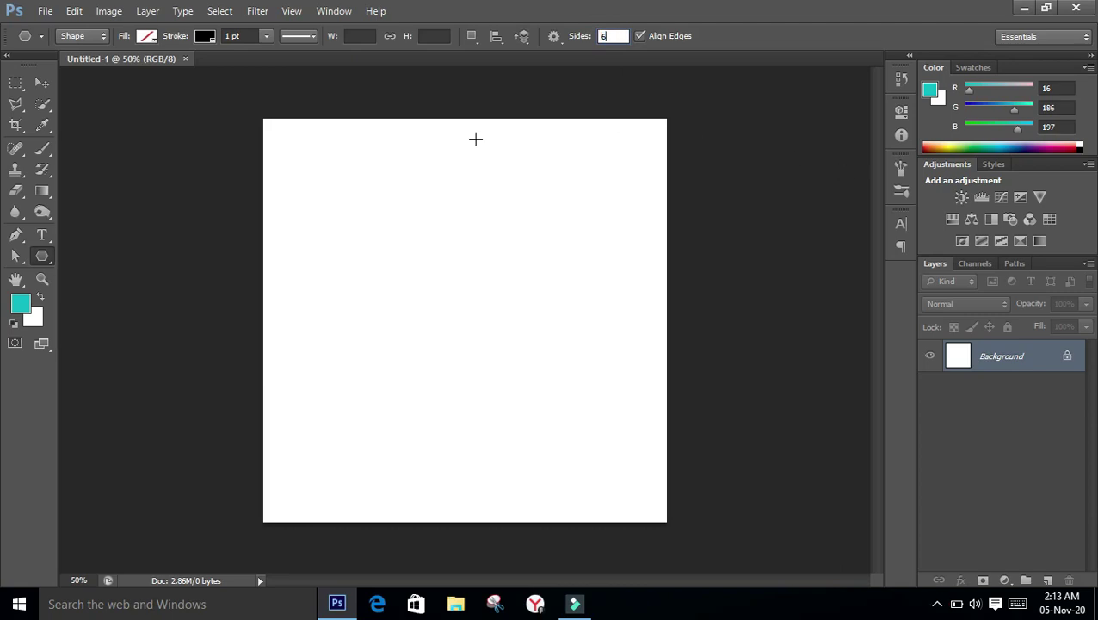
{"action": "key", "text": "Return"}
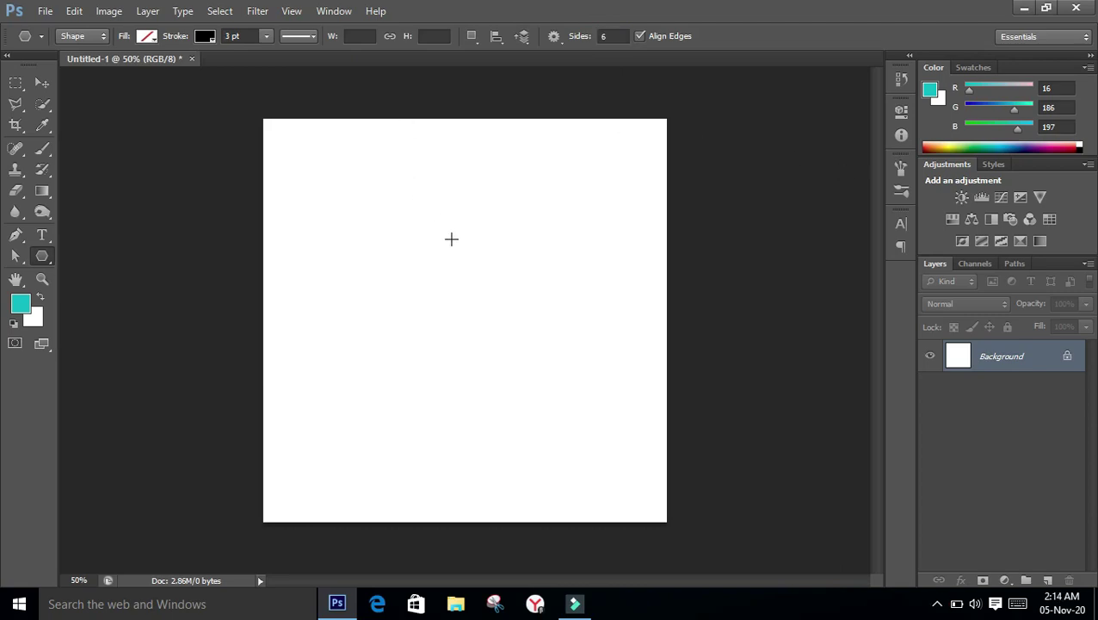
{"action": "left_click_drag", "start_coordinate": [442, 258], "coordinate": [451, 323]}
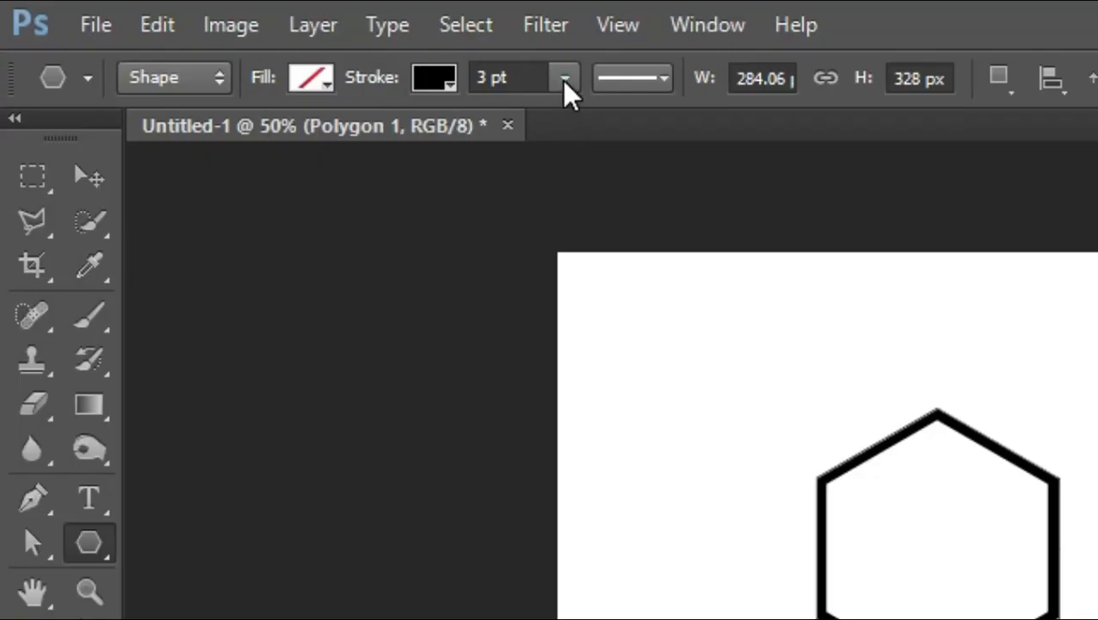
Set the hexagon's stroke width to 6 pt
{"action": "left_click", "coordinate": [267, 36]}
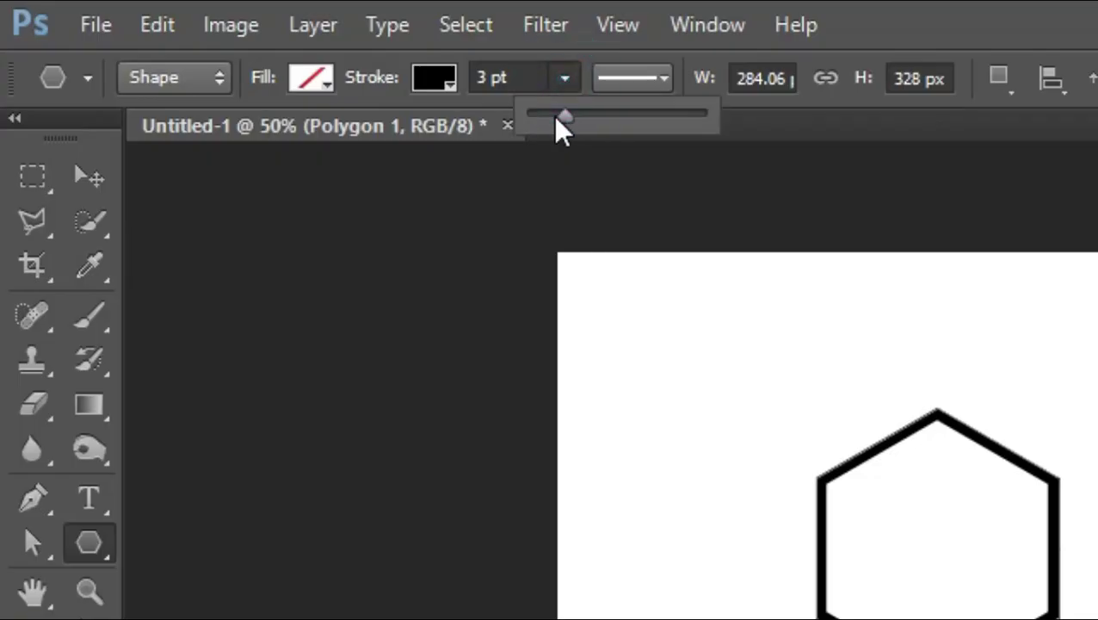
{"action": "left_click", "coordinate": [512, 77]}
{"action": "type", "text": "6"}
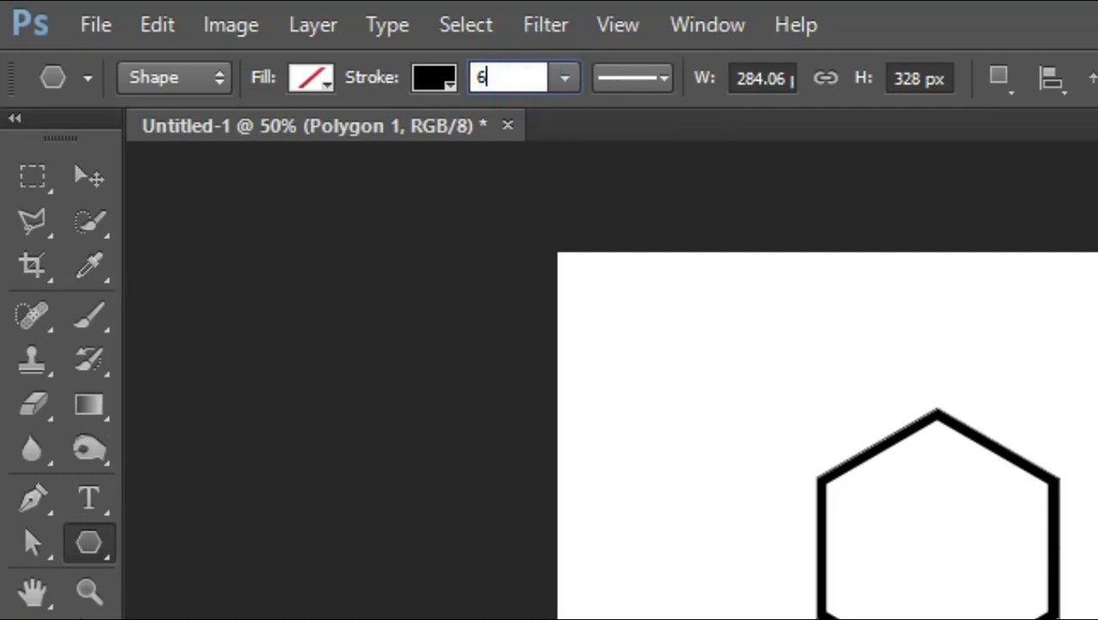
{"action": "key", "text": "Return"}
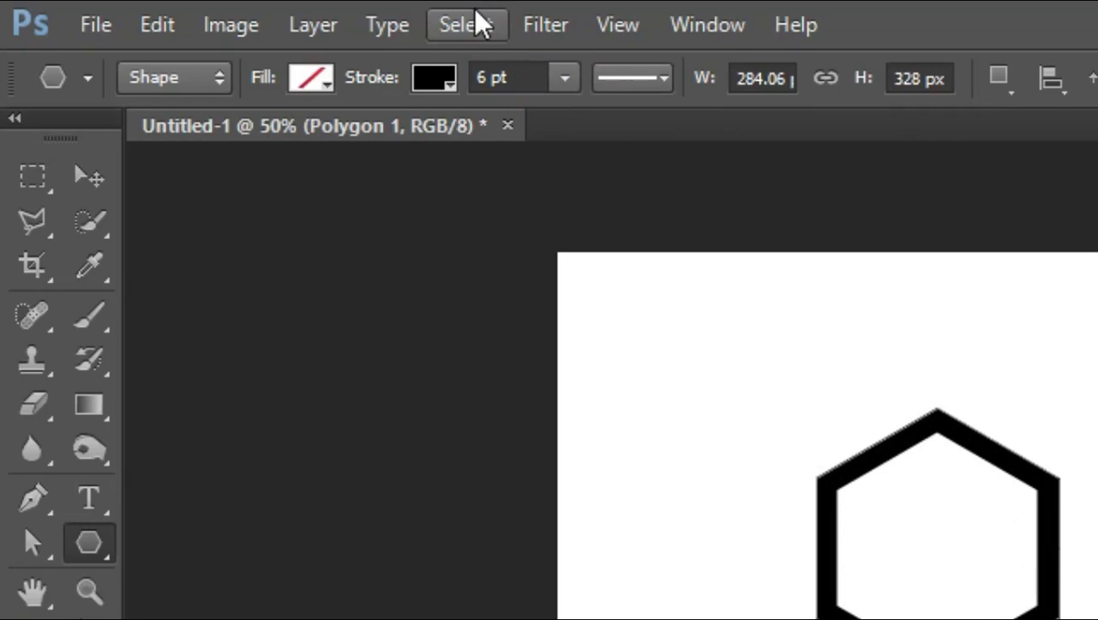
Keep the hexagon's stroke a solid colour and set its fill to none
{"action": "left_click", "coordinate": [439, 71]}
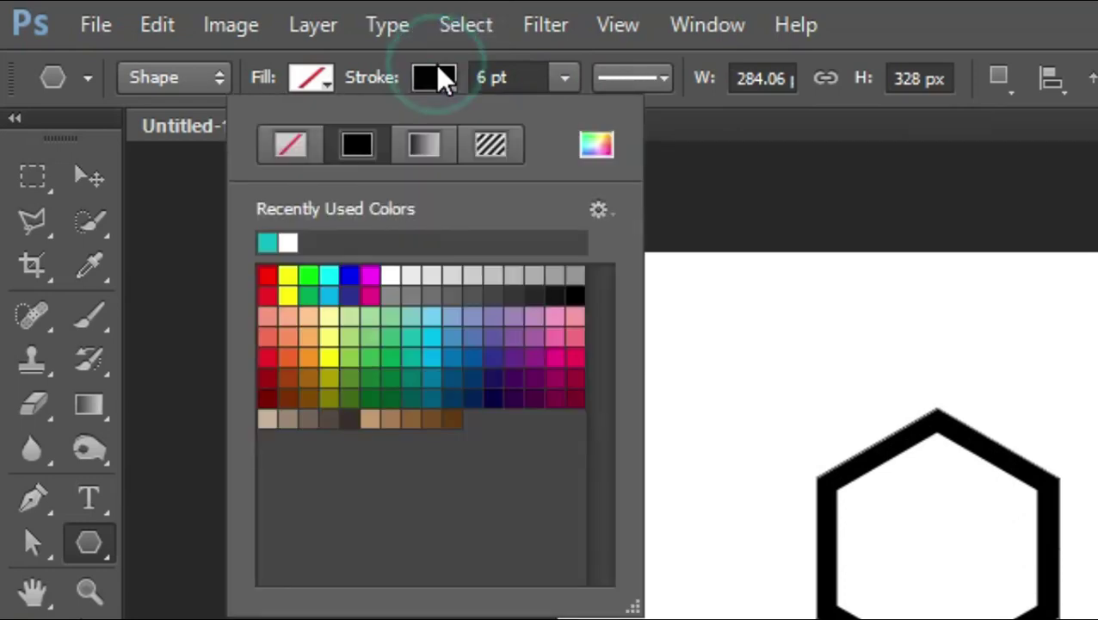
{"action": "left_click", "coordinate": [366, 144]}
{"action": "left_click", "coordinate": [317, 77]}
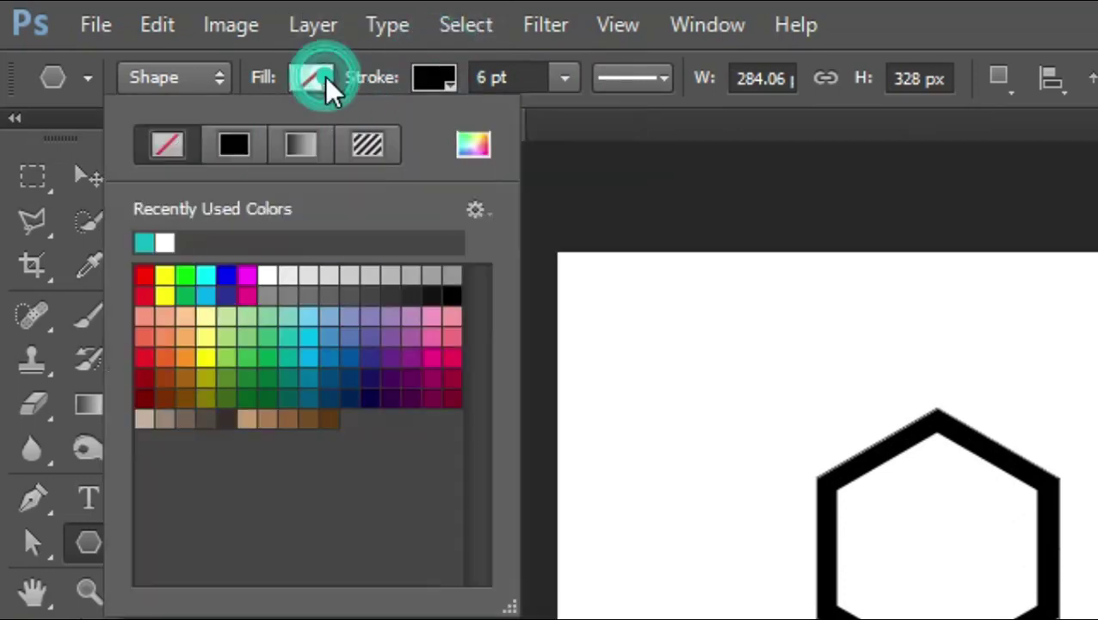
{"action": "left_click", "coordinate": [166, 144]}
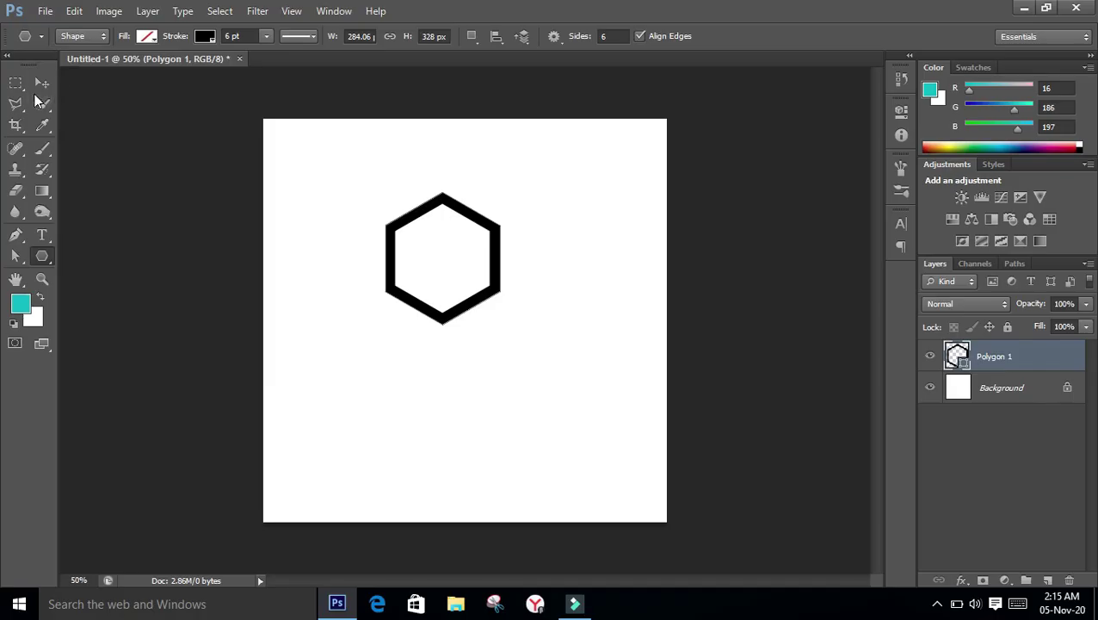
{"action": "left_click", "coordinate": [42, 83]}
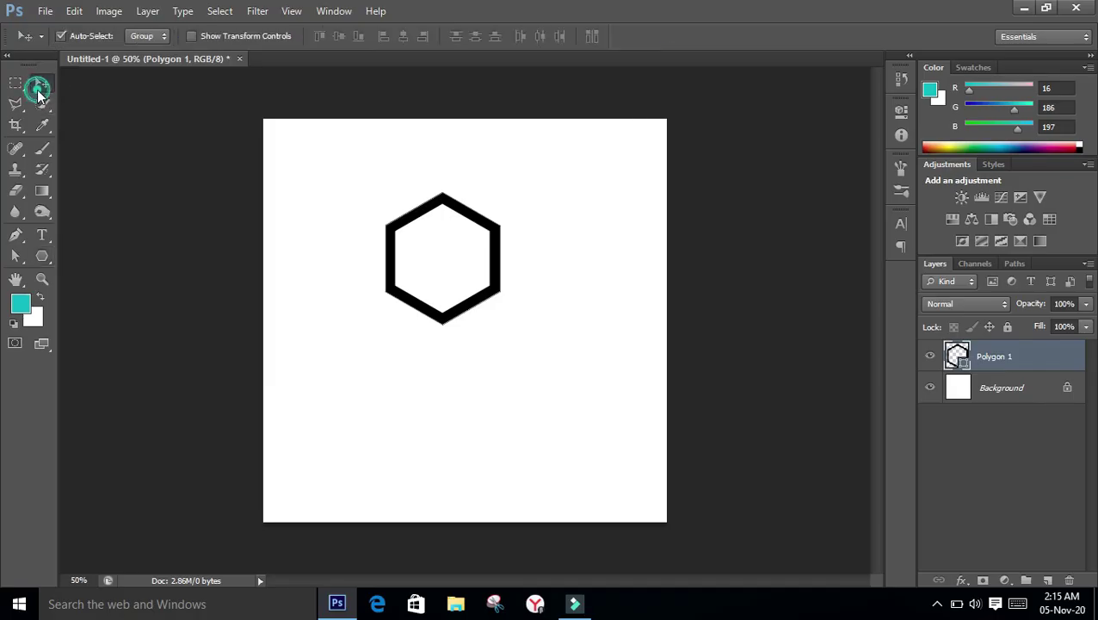
Align the hexagon to the canvas's vertical and horizontal centres using a select-all reference
{"action": "key", "text": "alt"}
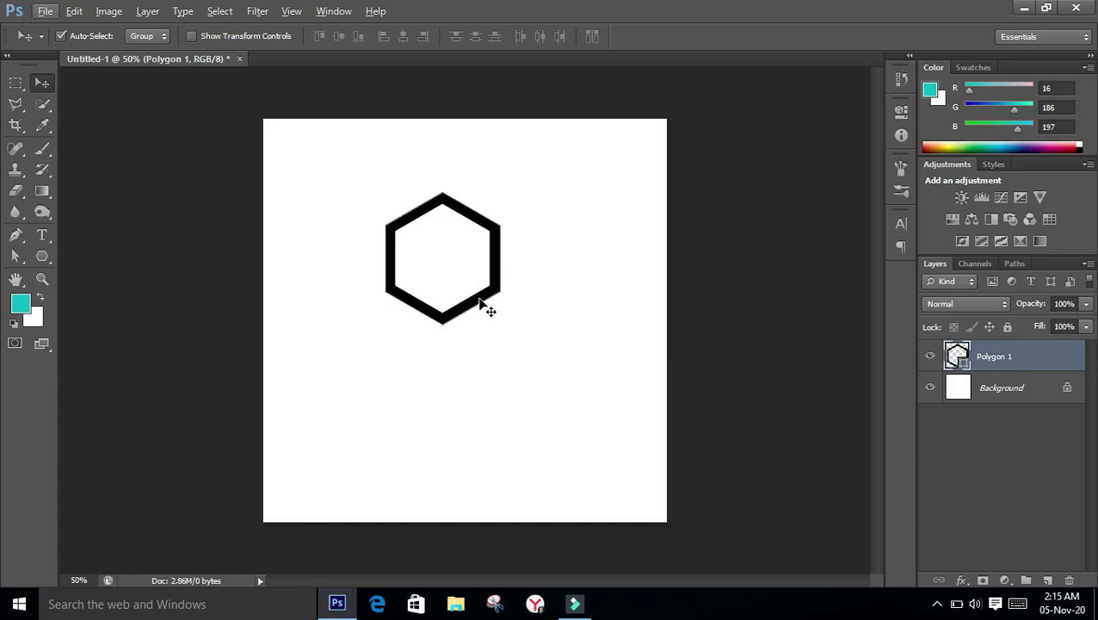
{"action": "key", "text": "ctrl+a"}
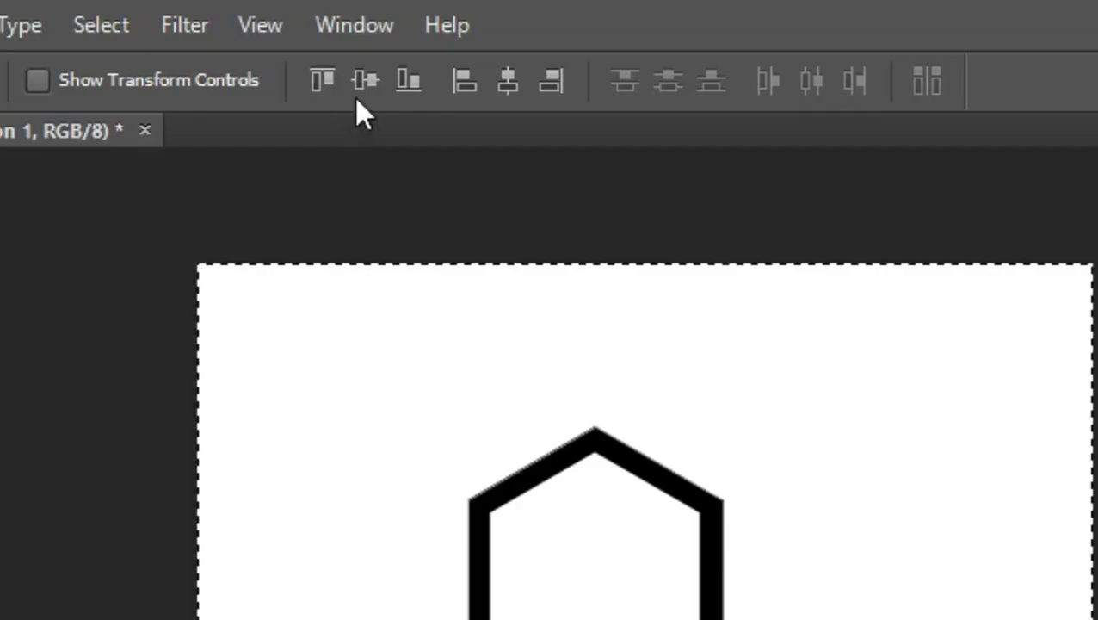
{"action": "left_click", "coordinate": [362, 79]}
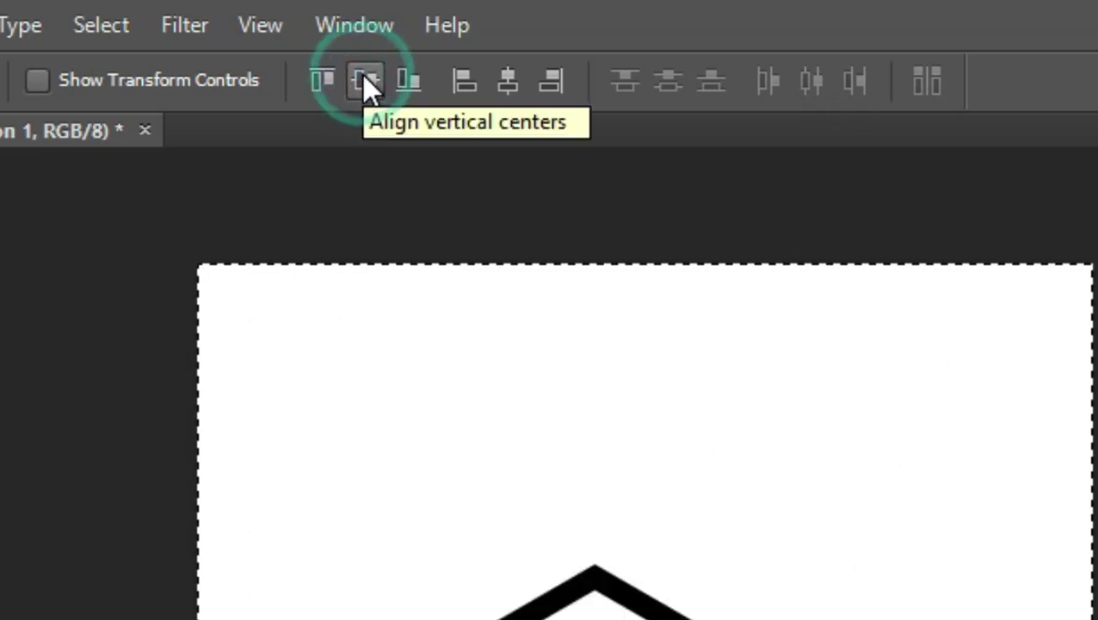
{"action": "left_click", "coordinate": [503, 82]}
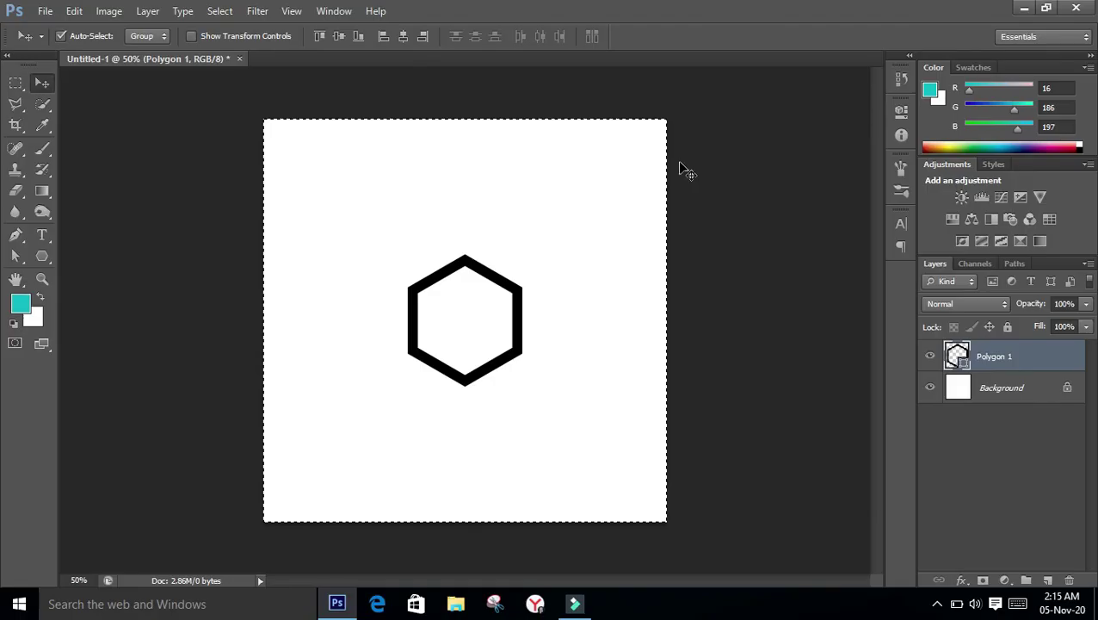
{"action": "key", "text": "ctrl+d"}
{"action": "key", "text": "ctrl+0"}
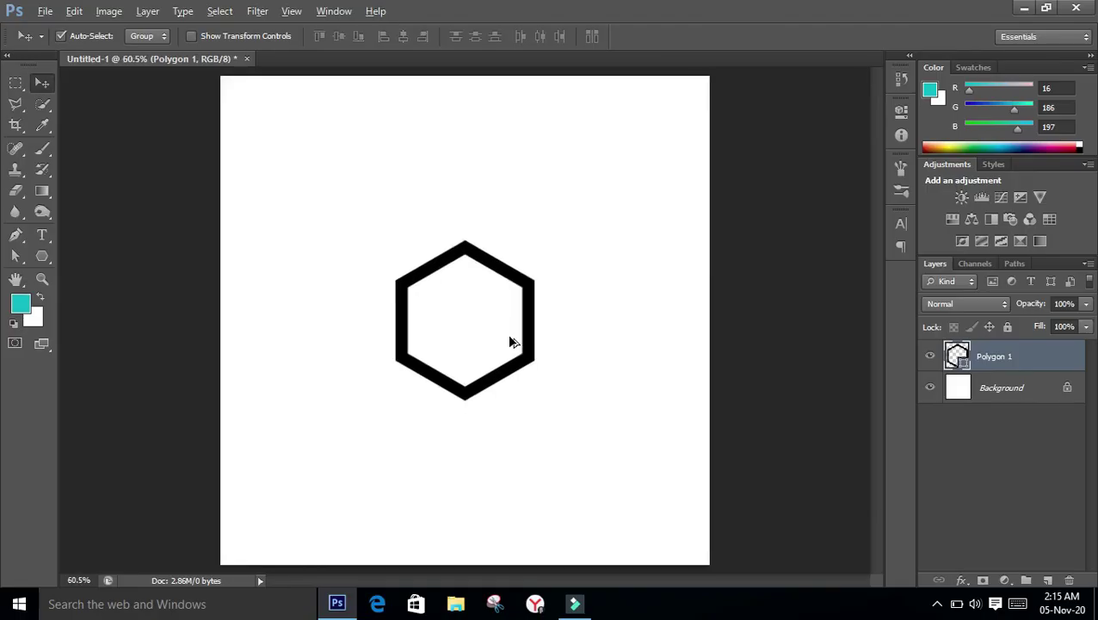
Draw a tall rectangle outline over the hexagon with the Rectangle tool
{"action": "left_click", "coordinate": [44, 256]}
{"action": "left_click", "coordinate": [44, 256]}
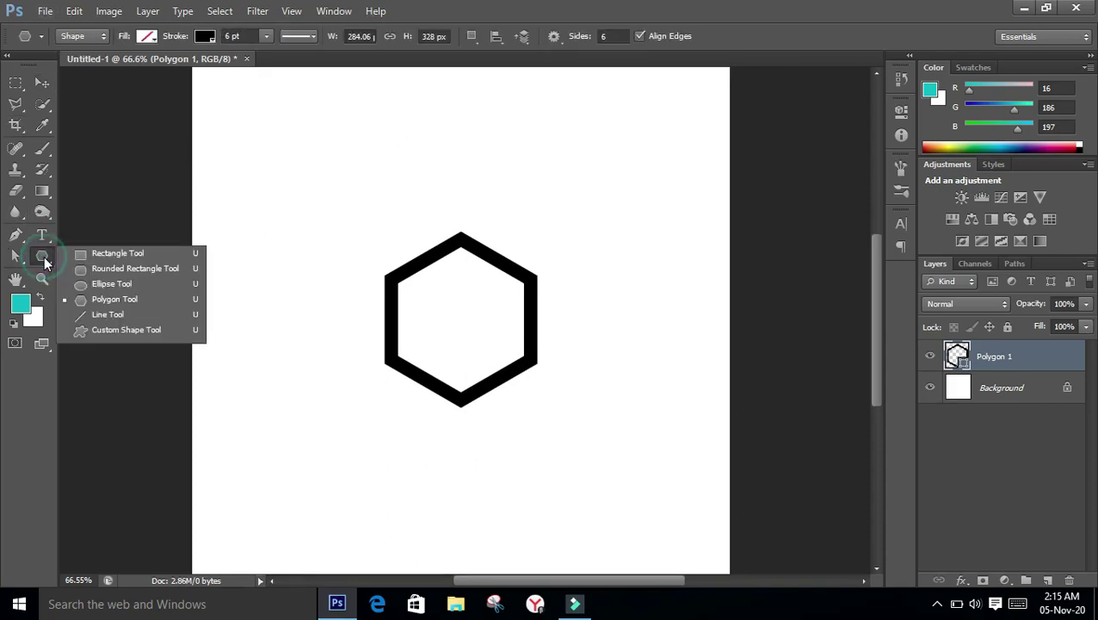
{"action": "left_click", "coordinate": [117, 255]}
{"action": "left_click", "coordinate": [117, 259]}
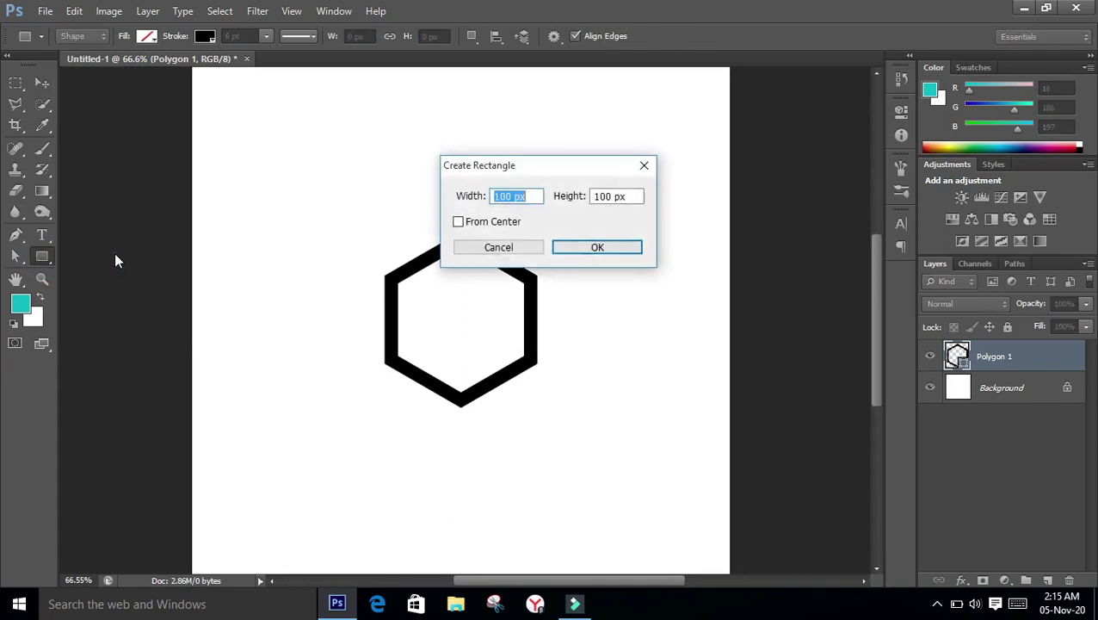
{"action": "left_click", "coordinate": [508, 248]}
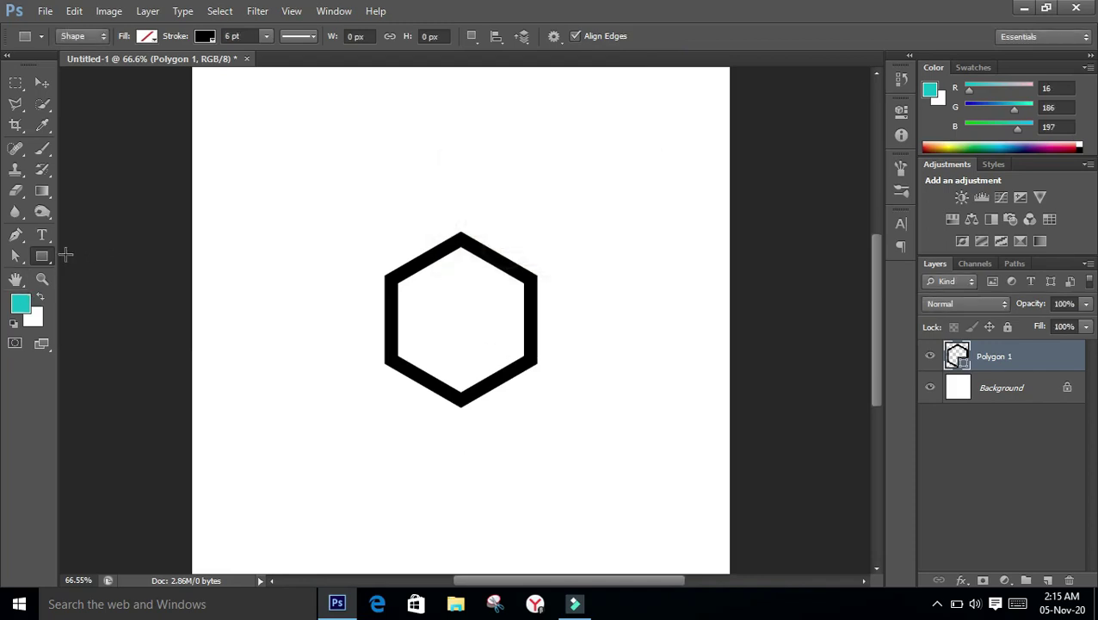
{"action": "left_click", "coordinate": [42, 258]}
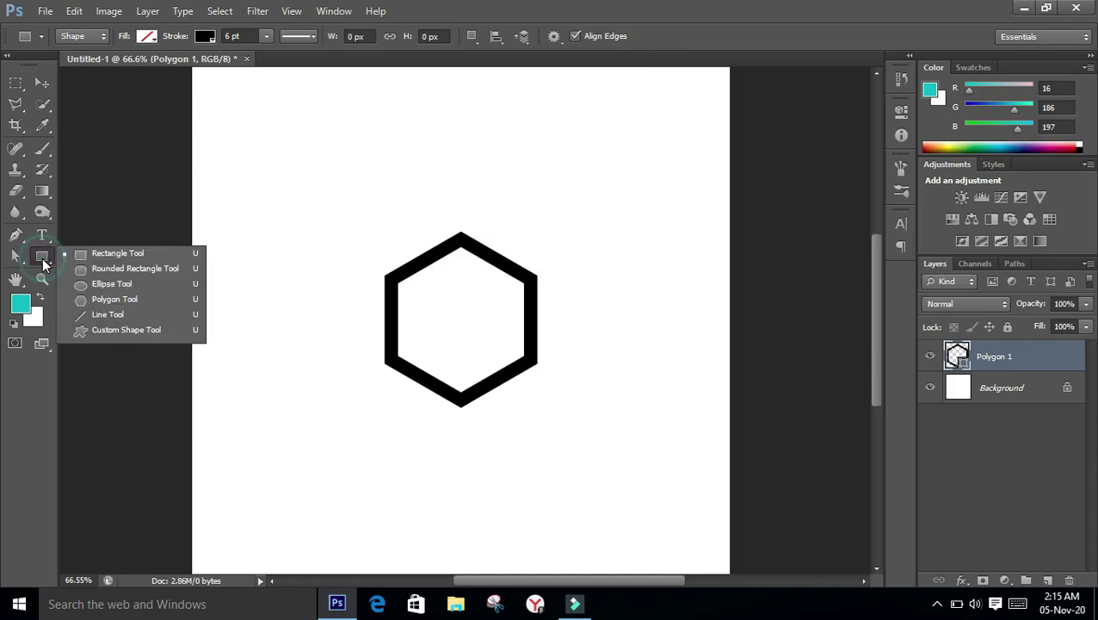
{"action": "left_click", "coordinate": [106, 254]}
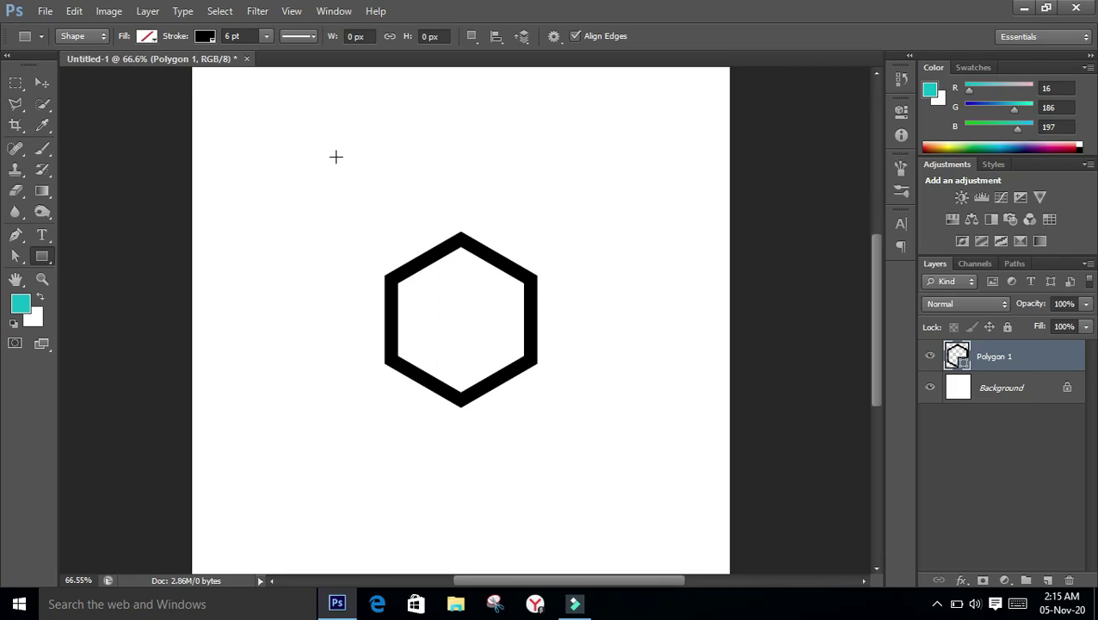
{"action": "left_click_drag", "start_coordinate": [325, 163], "coordinate": [489, 450]}
{"action": "left_click", "coordinate": [42, 82]}
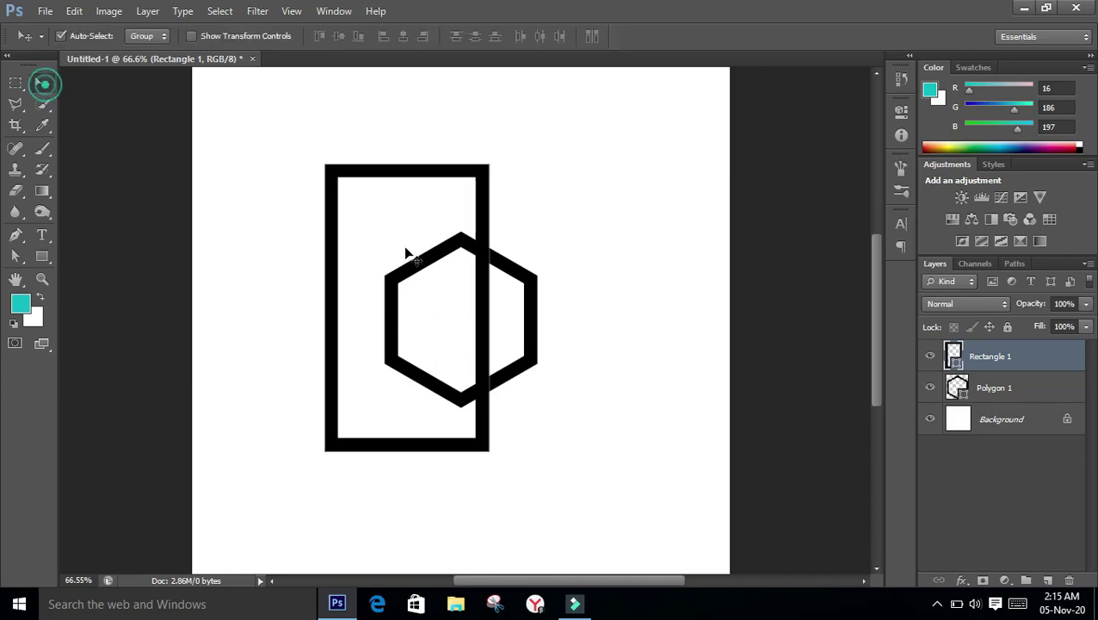
Align the rectangle to the canvas's vertical and horizontal centres
{"action": "left_click", "coordinate": [487, 443]}
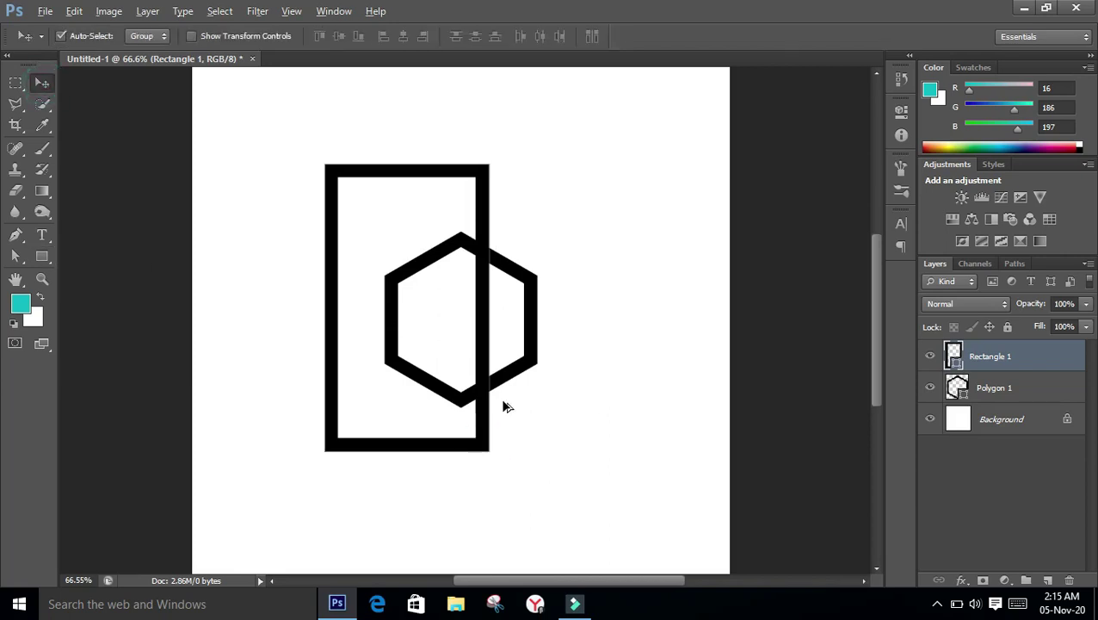
{"action": "scroll", "coordinate": [502, 405], "scroll_direction": "down", "scroll_amount": 1}
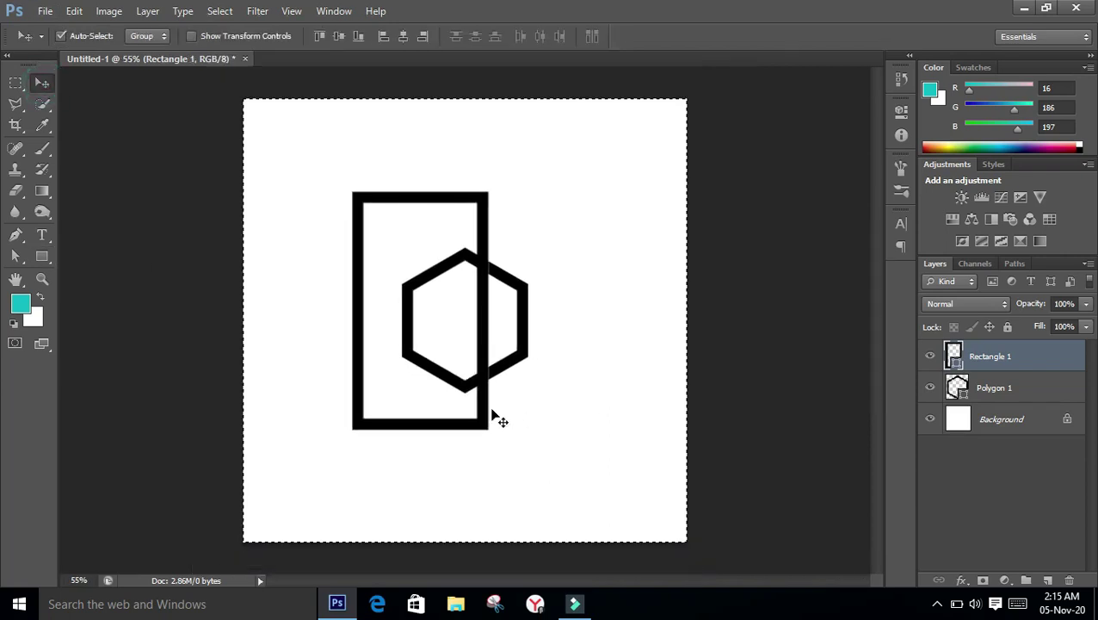
{"action": "key", "text": "ctrl+a"}
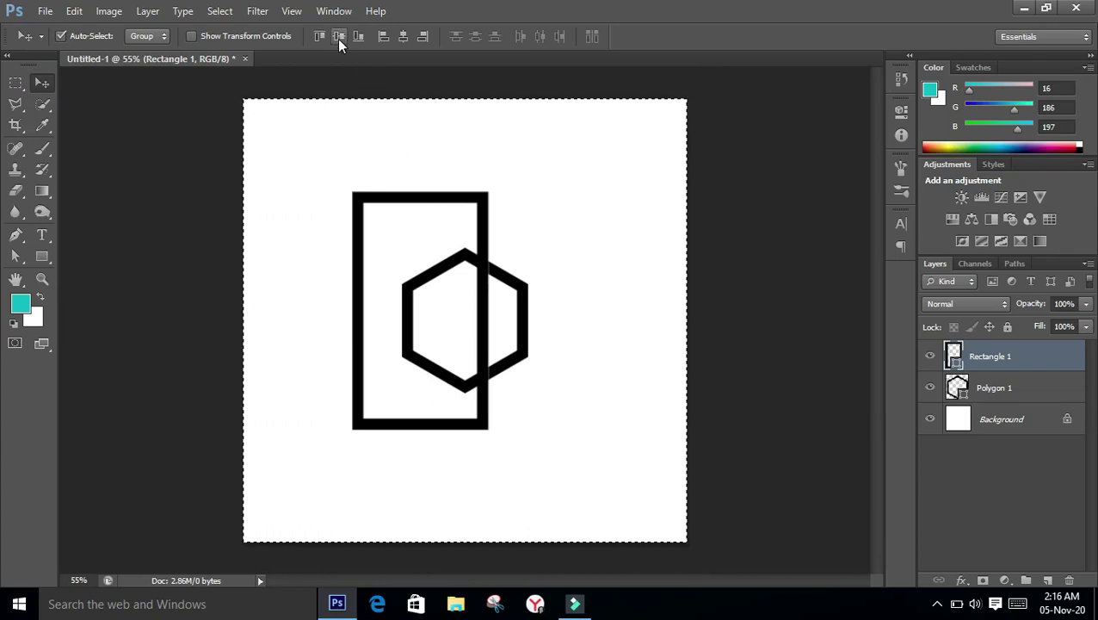
{"action": "left_click", "coordinate": [339, 37]}
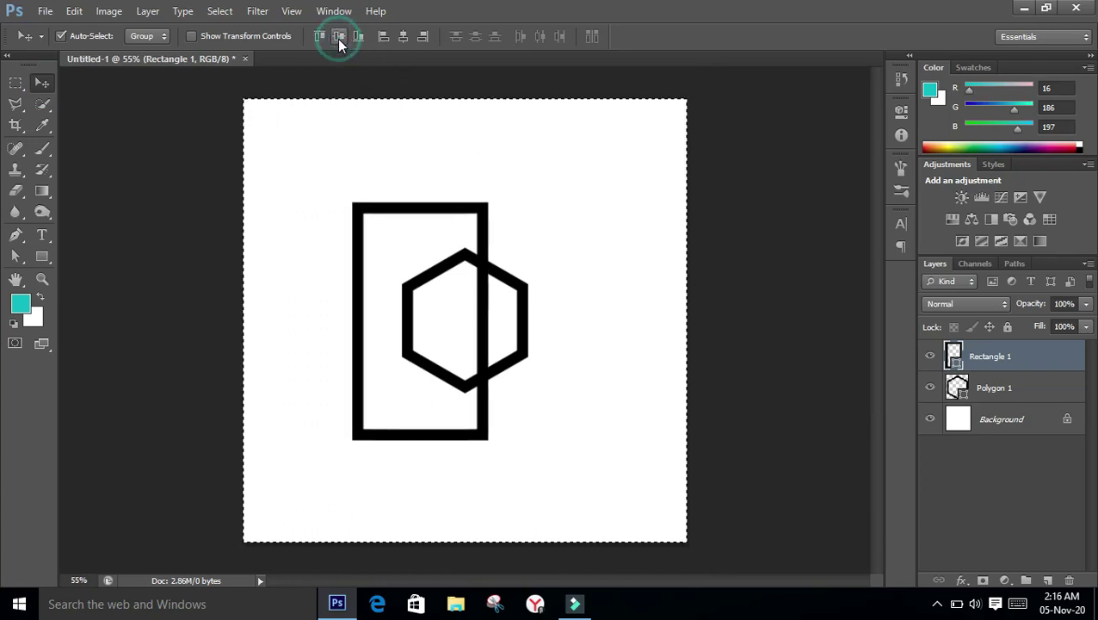
{"action": "left_click", "coordinate": [402, 40]}
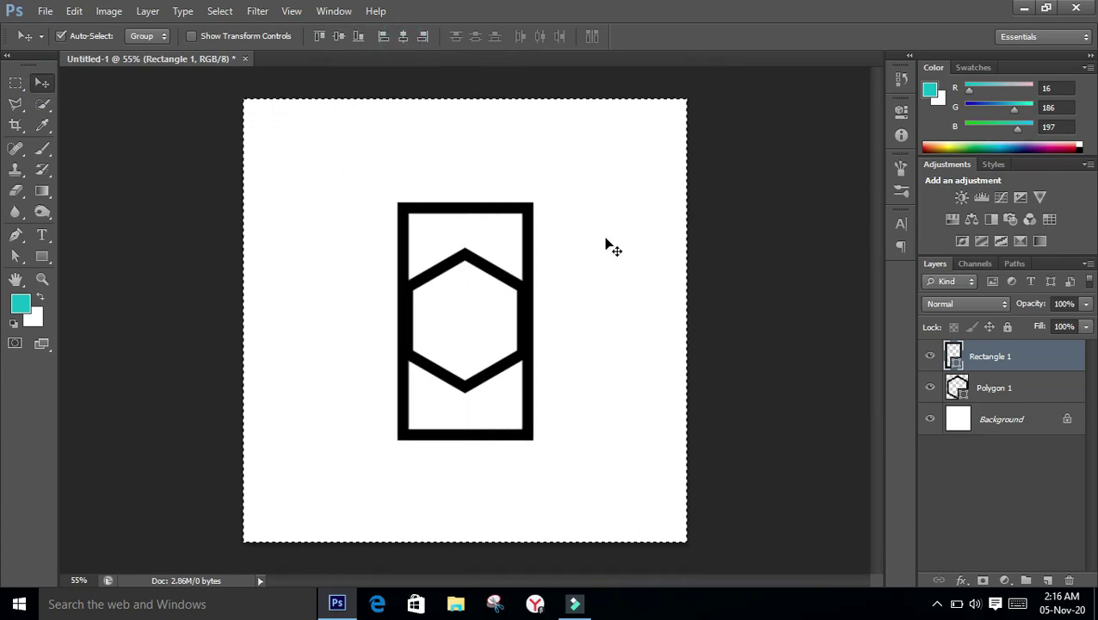
{"action": "key", "text": "ctrl+d"}
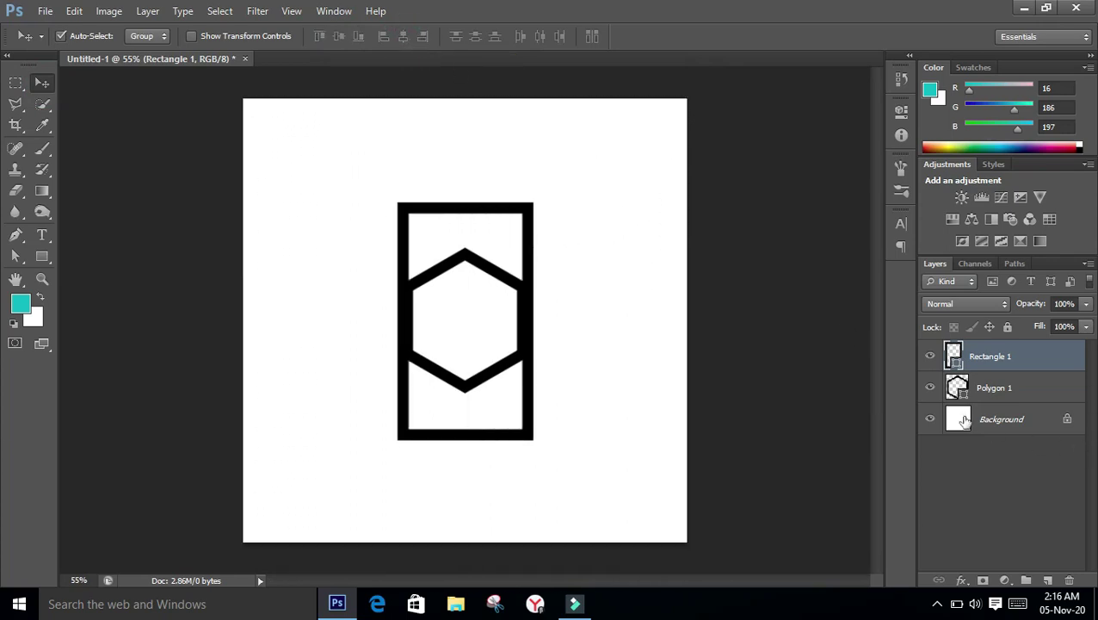
Narrow the rectangle from its left side so its sides meet the hexagon's corners
{"action": "key", "text": "ctrl+t"}
{"action": "left_click_drag", "start_coordinate": [516, 332], "coordinate": [546, 325]}
{"action": "mouse_move", "coordinate": [269, 323]}
{"action": "left_mouse_down"}
{"action": "mouse_move", "coordinate": [292, 323]}
{"action": "mouse_move", "coordinate": [277, 323]}
{"action": "left_mouse_up"}
{"action": "scroll", "coordinate": [462, 335], "scroll_direction": "down", "scroll_amount": 4}
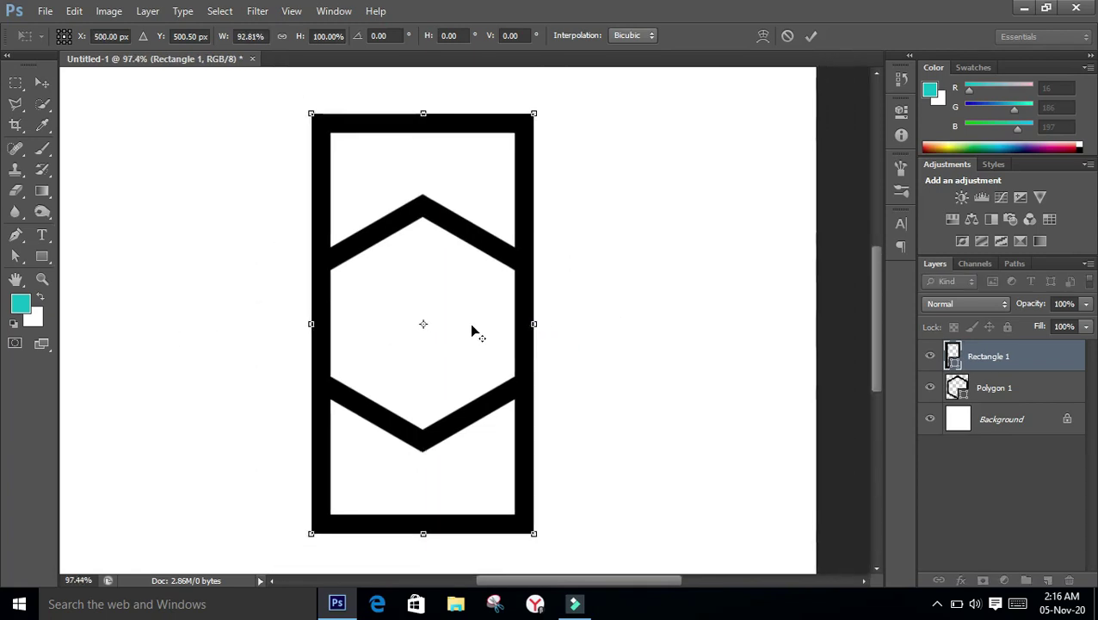
{"action": "key", "text": "Return"}
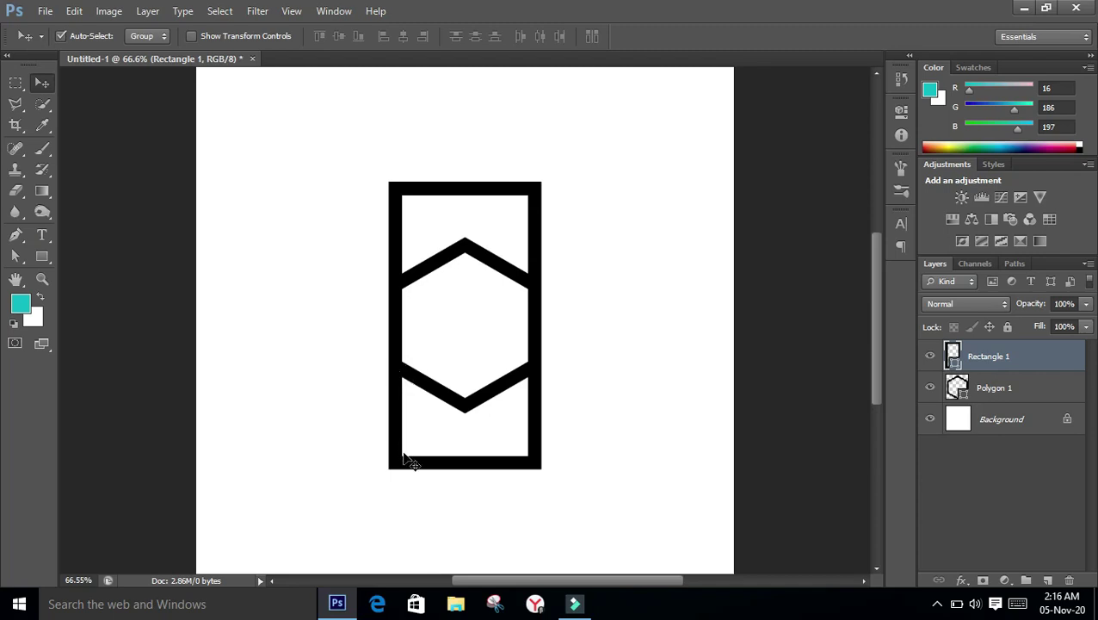
{"action": "key", "text": "m"}
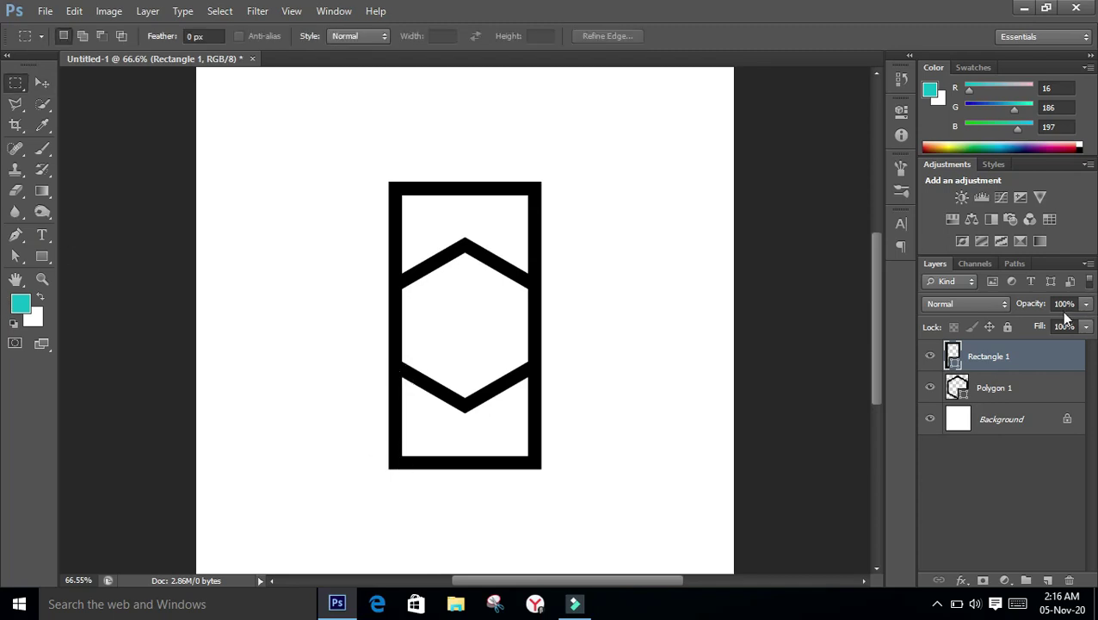
Rasterize the rectangle layer and delete its upper-left part
{"action": "right_click", "coordinate": [992, 357]}
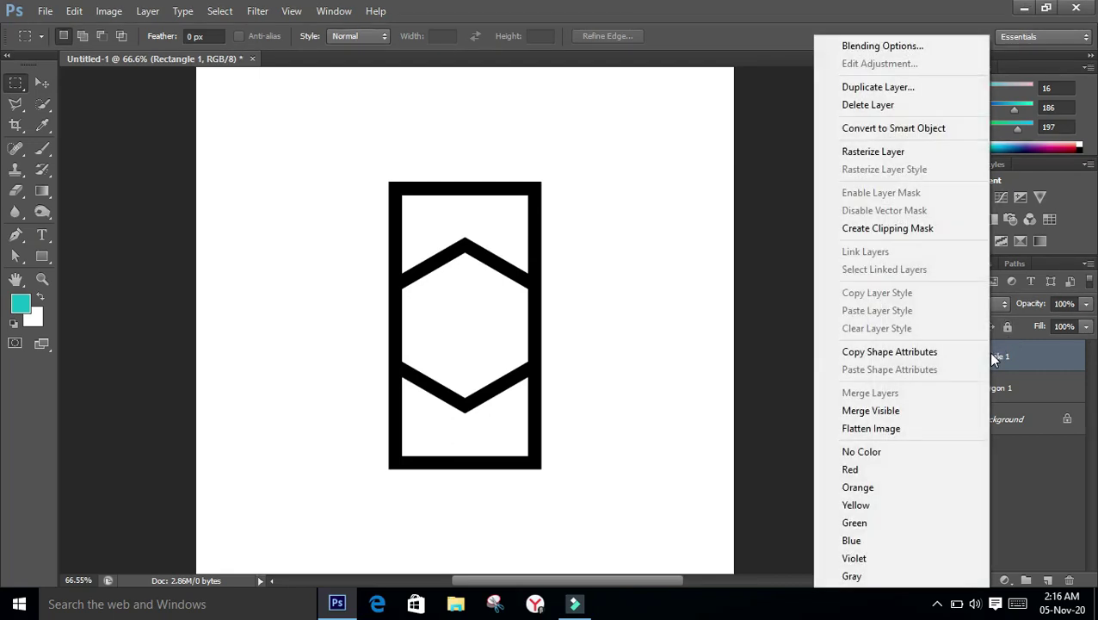
{"action": "left_click", "coordinate": [891, 151]}
{"action": "scroll", "coordinate": [565, 194], "scroll_direction": "up", "scroll_amount": 3}
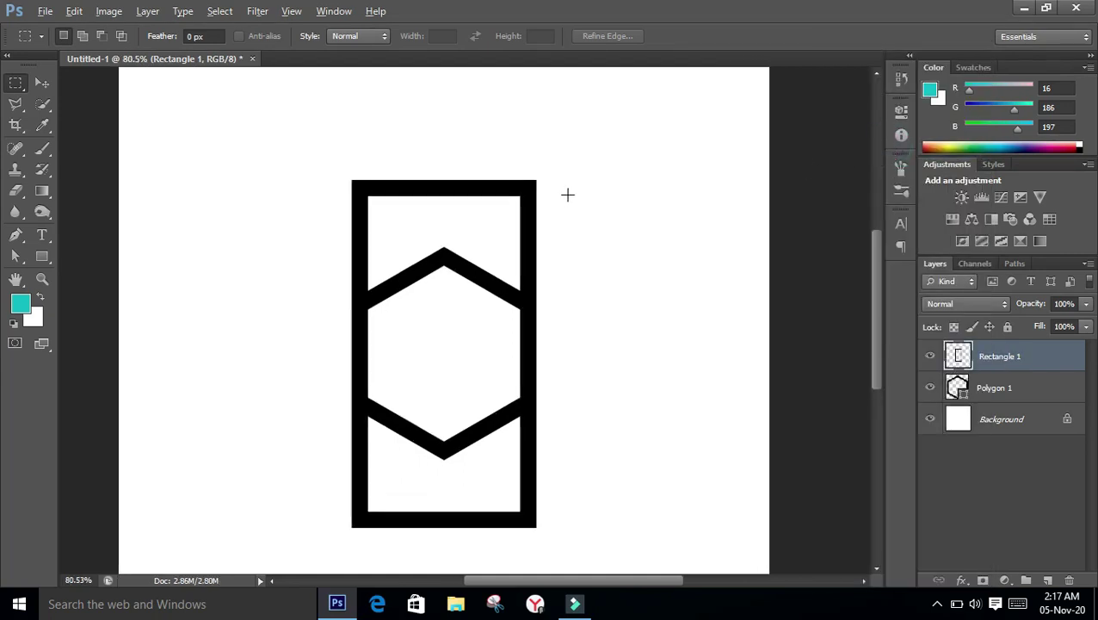
{"action": "left_click_drag", "start_coordinate": [302, 156], "coordinate": [517, 372]}
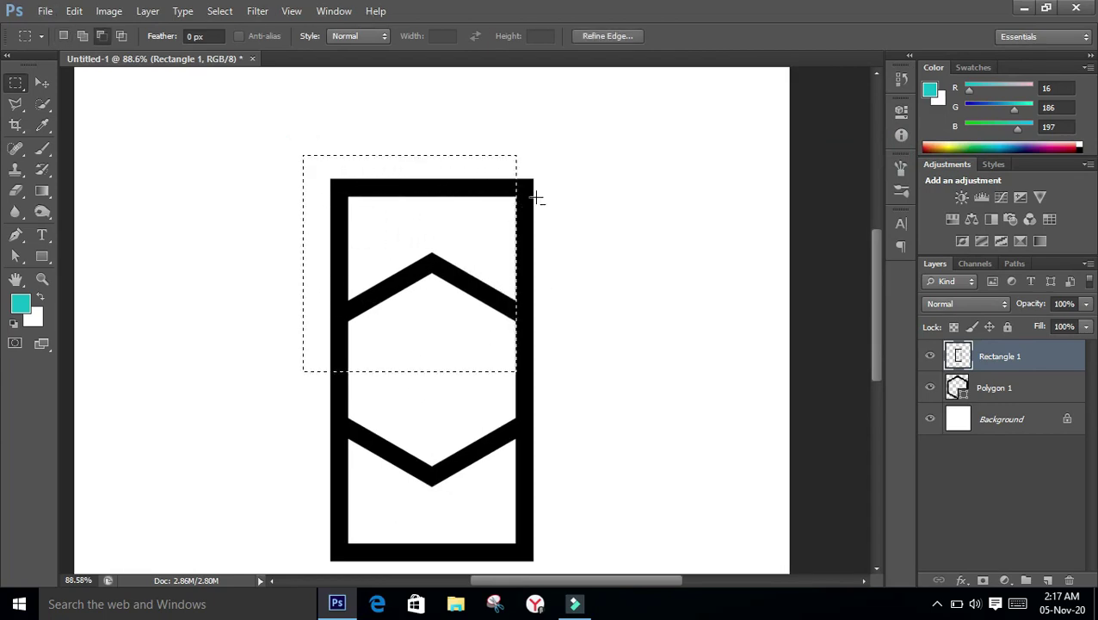
{"action": "scroll", "coordinate": [523, 205], "scroll_direction": "up", "scroll_amount": 5}
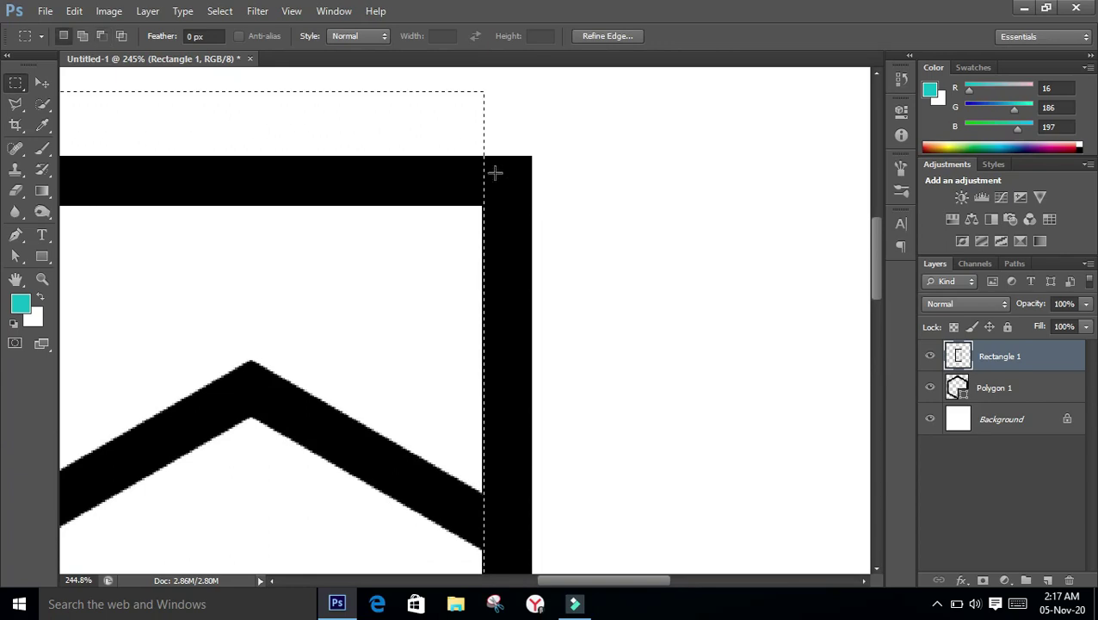
{"action": "left_click_drag", "start_coordinate": [483, 186], "coordinate": [485, 187]}
{"action": "scroll", "coordinate": [586, 184], "scroll_direction": "down", "scroll_amount": 4}
{"action": "scroll", "coordinate": [593, 174], "scroll_direction": "down", "scroll_amount": 2}
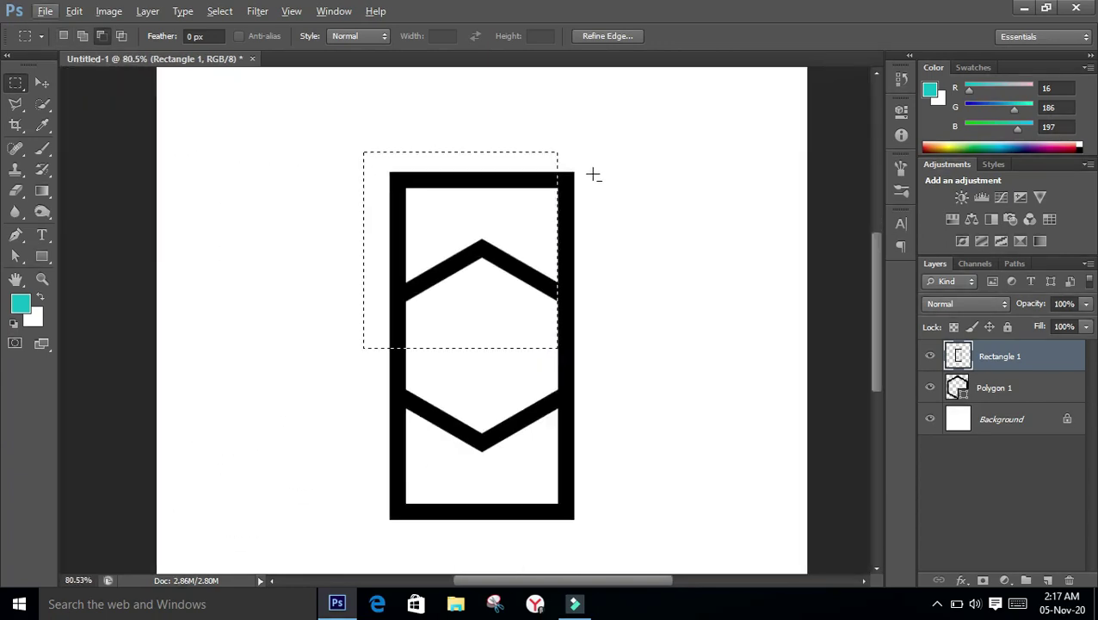
{"action": "key", "text": "Delete"}
{"action": "scroll", "coordinate": [583, 193], "scroll_direction": "down", "scroll_amount": 5}
{"action": "key", "text": "ctrl+d"}
Cut away the rectangle's lower-right part, leaving two opposite bars
{"action": "scroll", "coordinate": [568, 470], "scroll_direction": "up", "scroll_amount": 2}
{"action": "left_click_drag", "start_coordinate": [635, 547], "coordinate": [326, 306]}
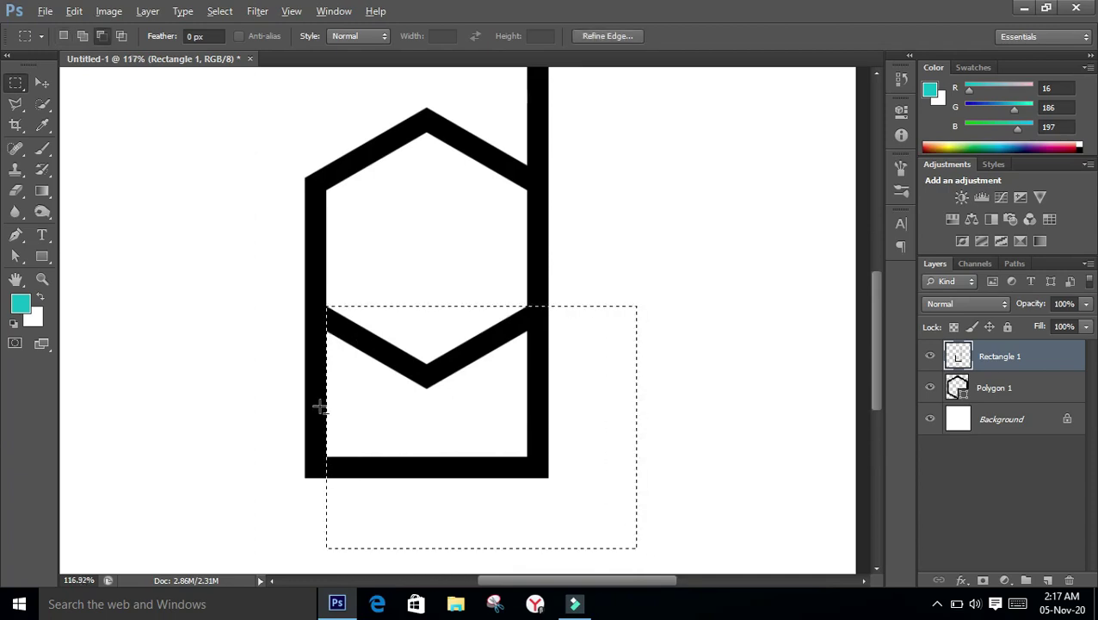
{"action": "scroll", "coordinate": [319, 406], "scroll_direction": "up", "scroll_amount": 5}
{"action": "scroll", "coordinate": [397, 441], "scroll_direction": "down", "scroll_amount": 5}
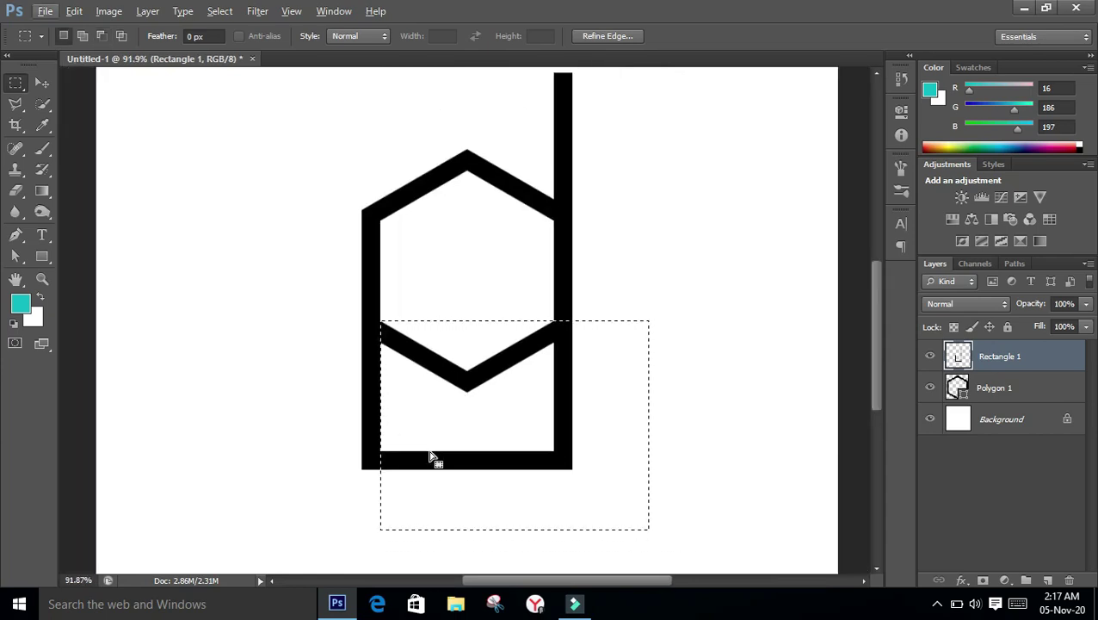
{"action": "key", "text": "ctrl+x"}
{"action": "key", "text": "ctrl+d"}
{"action": "scroll", "coordinate": [425, 397], "scroll_direction": "down", "scroll_amount": 2}
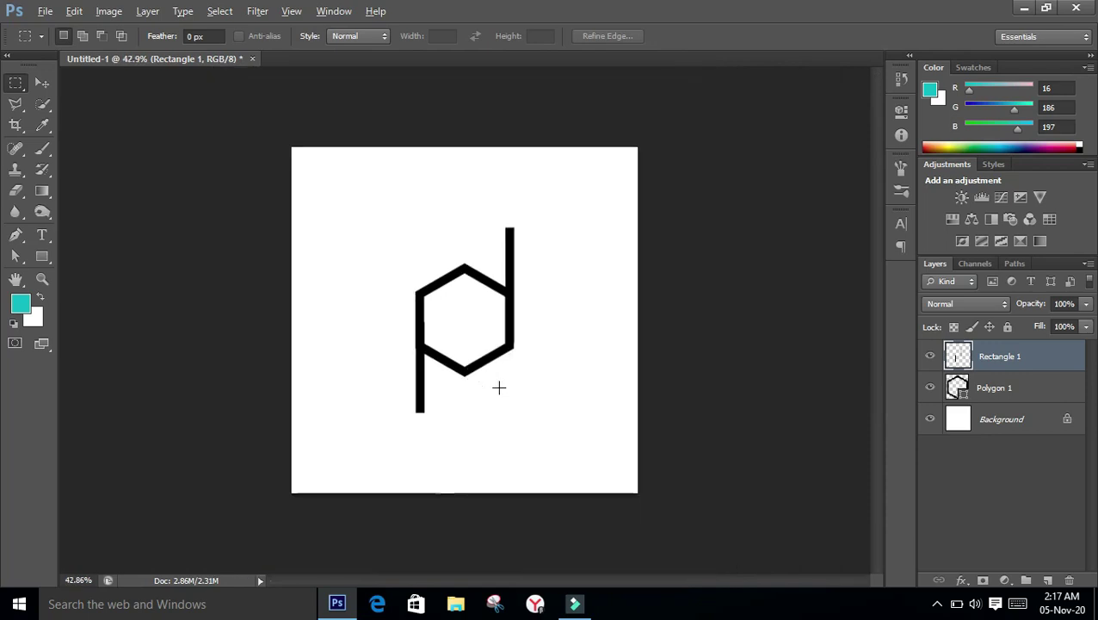
{"action": "scroll", "coordinate": [555, 326], "scroll_direction": "up", "scroll_amount": 2}
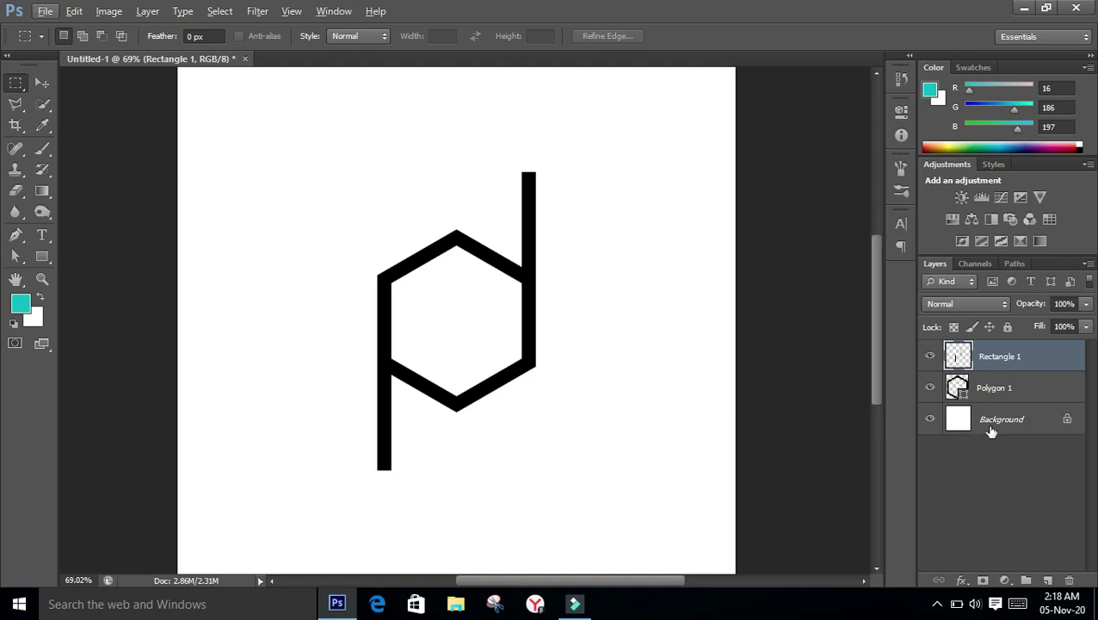
Merge the rectangle with the Polygon 1 layer and duplicate the merged shape
{"action": "left_click", "coordinate": [1007, 389], "text": "shift"}
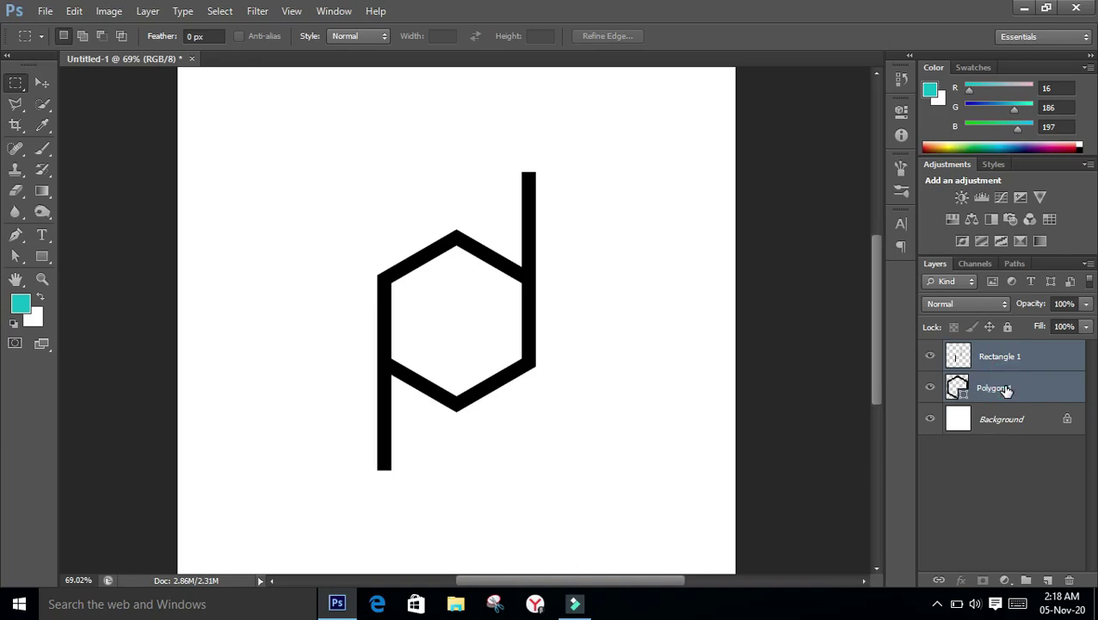
{"action": "key", "text": "ctrl+e"}
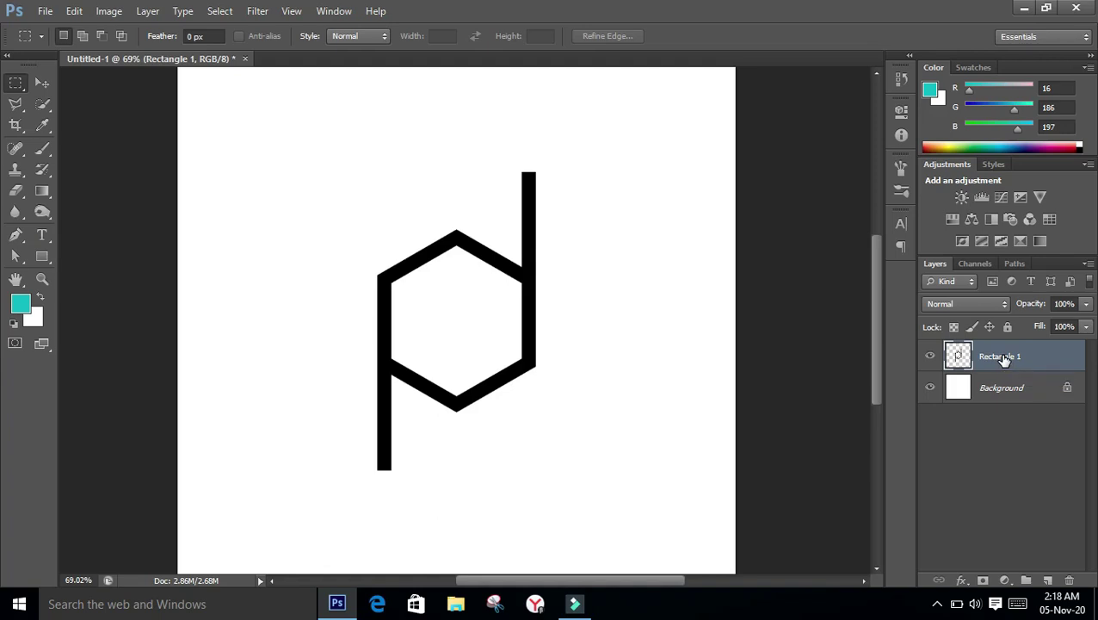
{"action": "key", "text": "ctrl+j"}
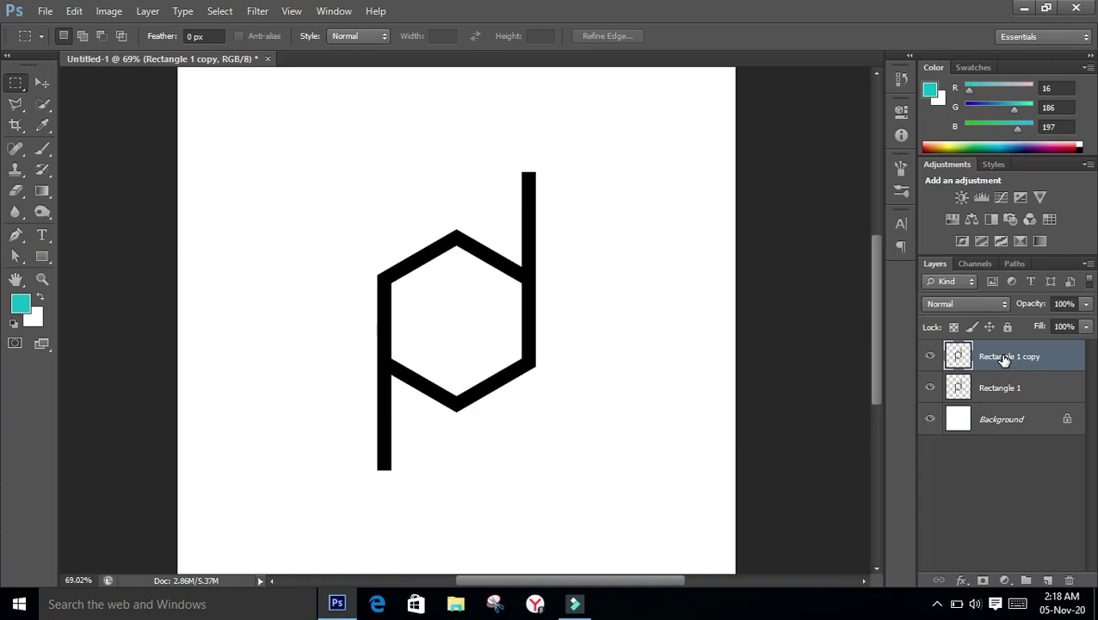
Rotate the duplicated shape by 60°
{"action": "key", "text": "ctrl+t"}
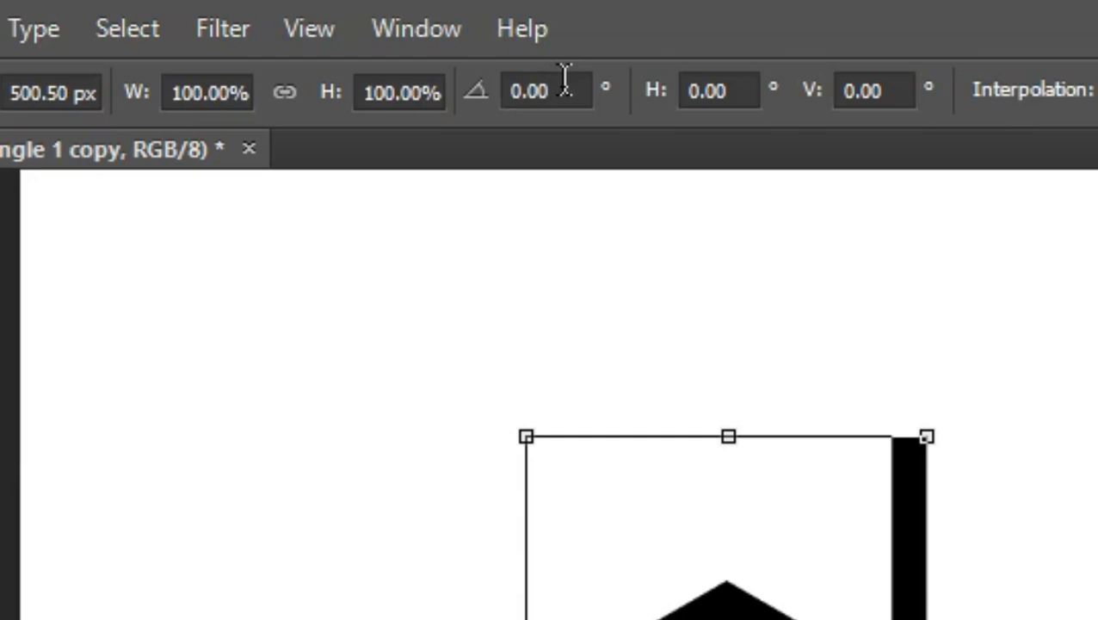
{"action": "left_click", "coordinate": [392, 34]}
{"action": "double_click", "coordinate": [563, 88]}
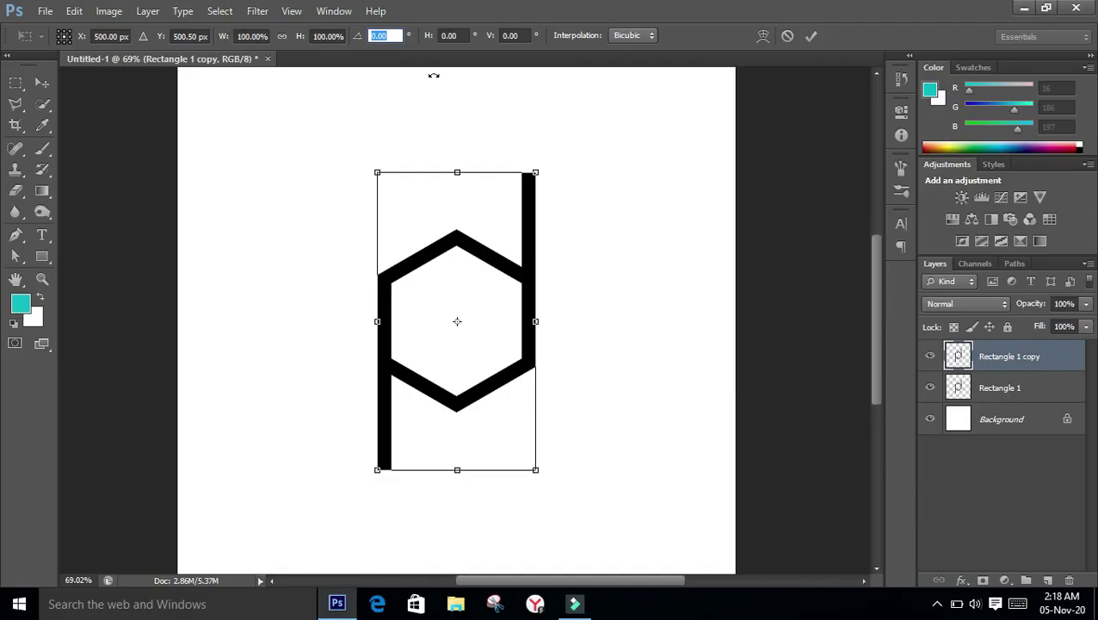
{"action": "type", "text": "60"}
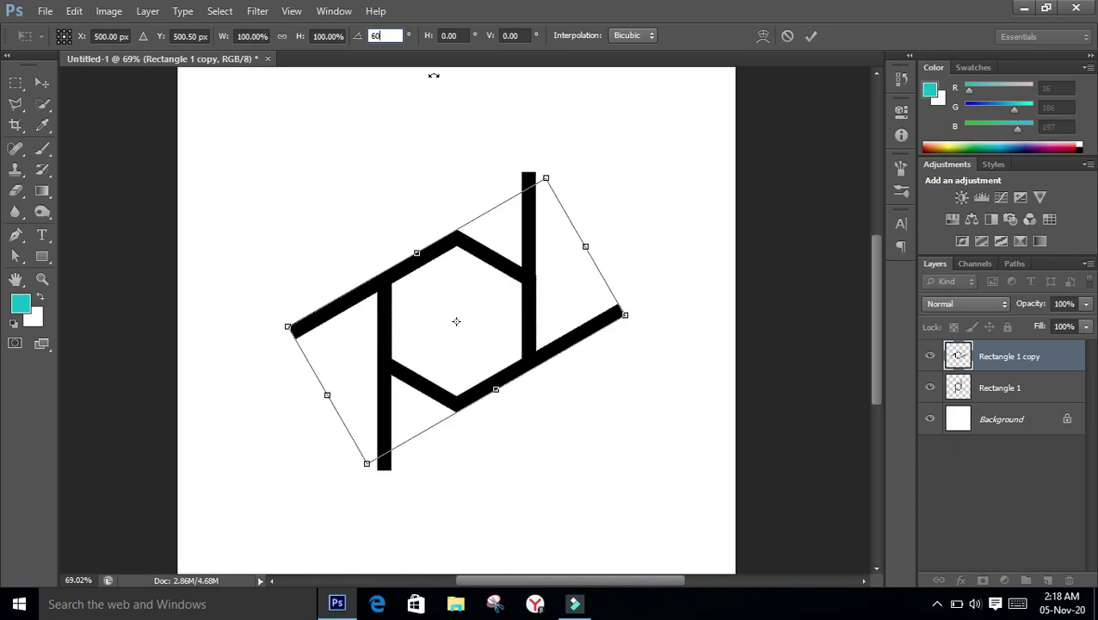
{"action": "key", "text": "Return"}
{"action": "left_click", "coordinate": [812, 38]}
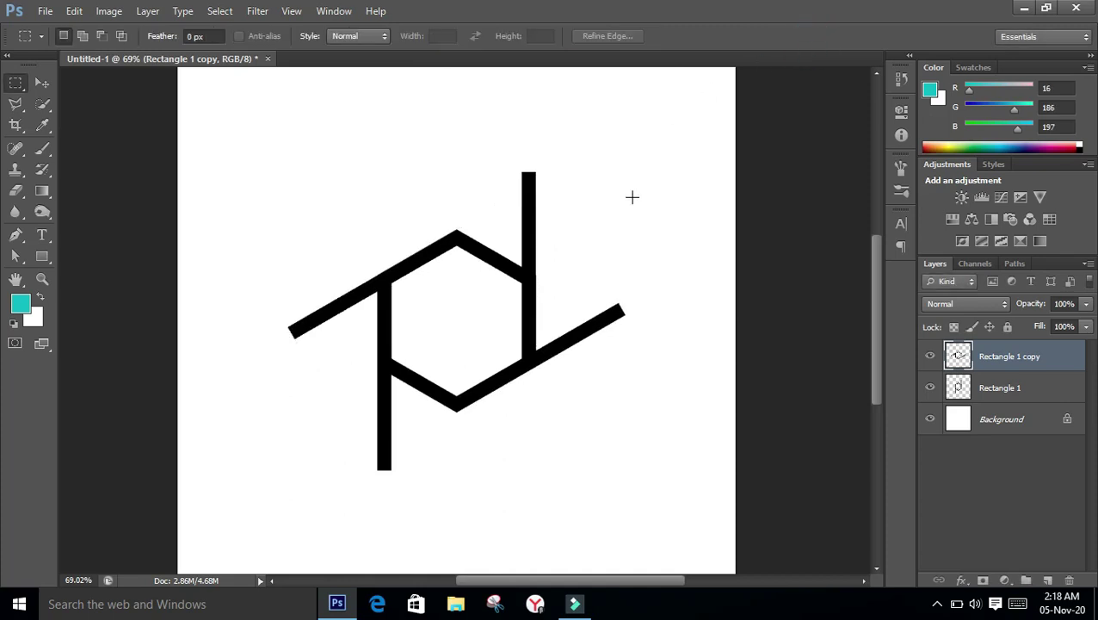
Duplicate the rotated bars and rotate the new copy another 60°
{"action": "key", "text": "ctrl+j"}
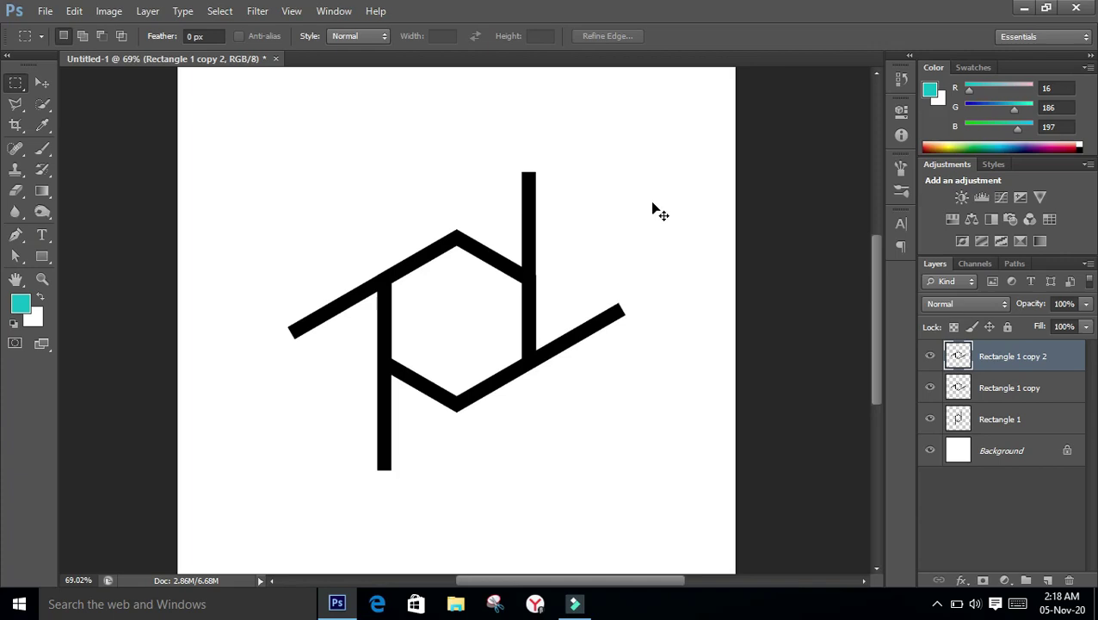
{"action": "key", "text": "ctrl+t"}
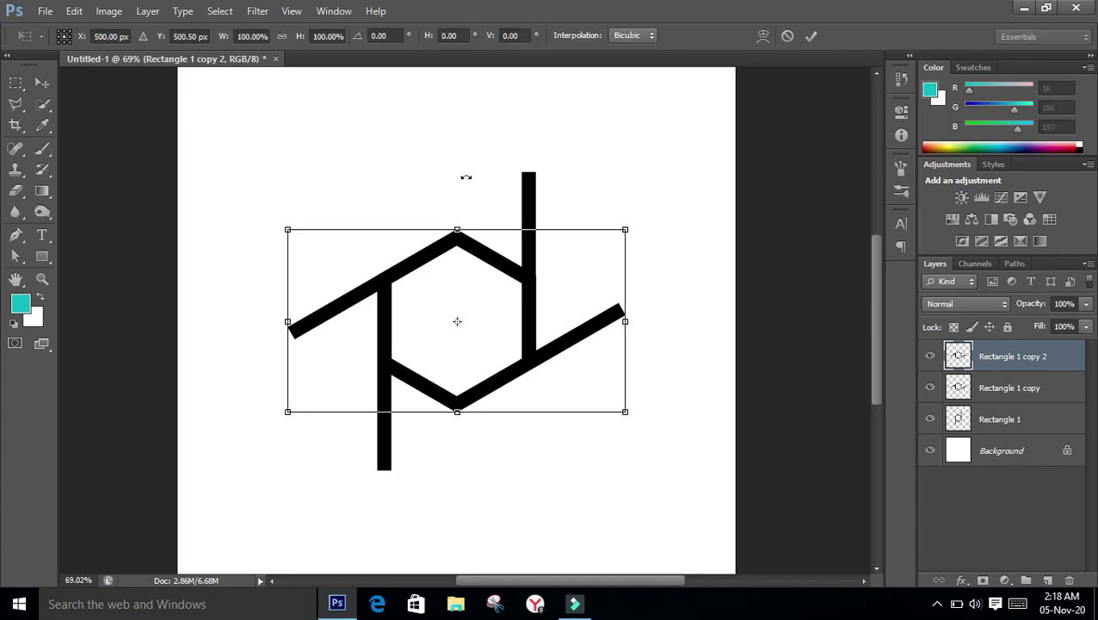
{"action": "left_click", "coordinate": [396, 36]}
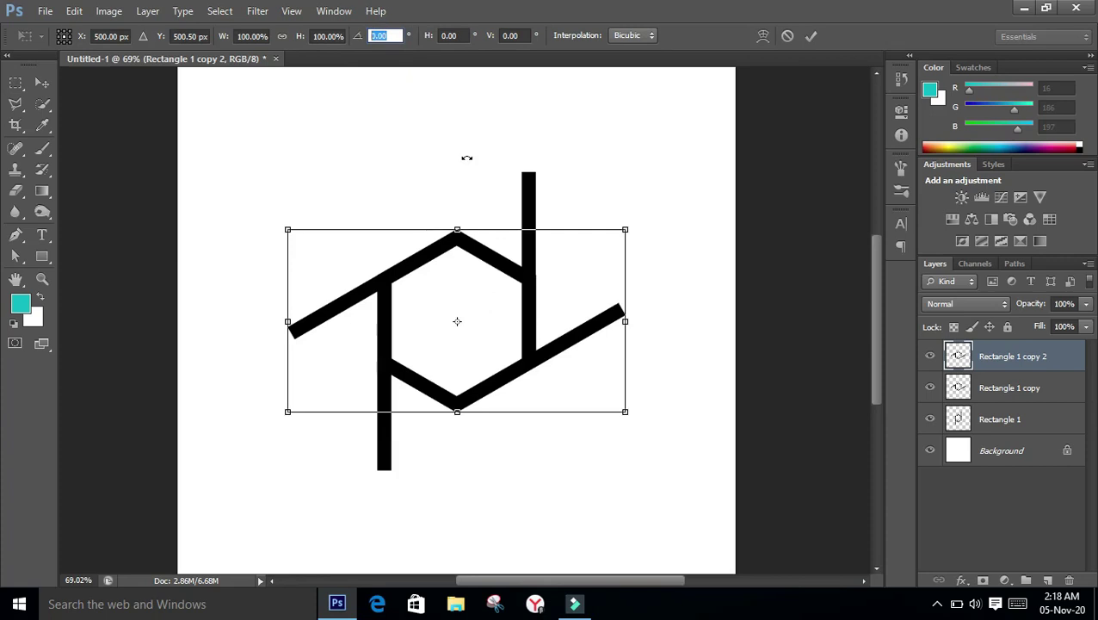
{"action": "type", "text": "60"}
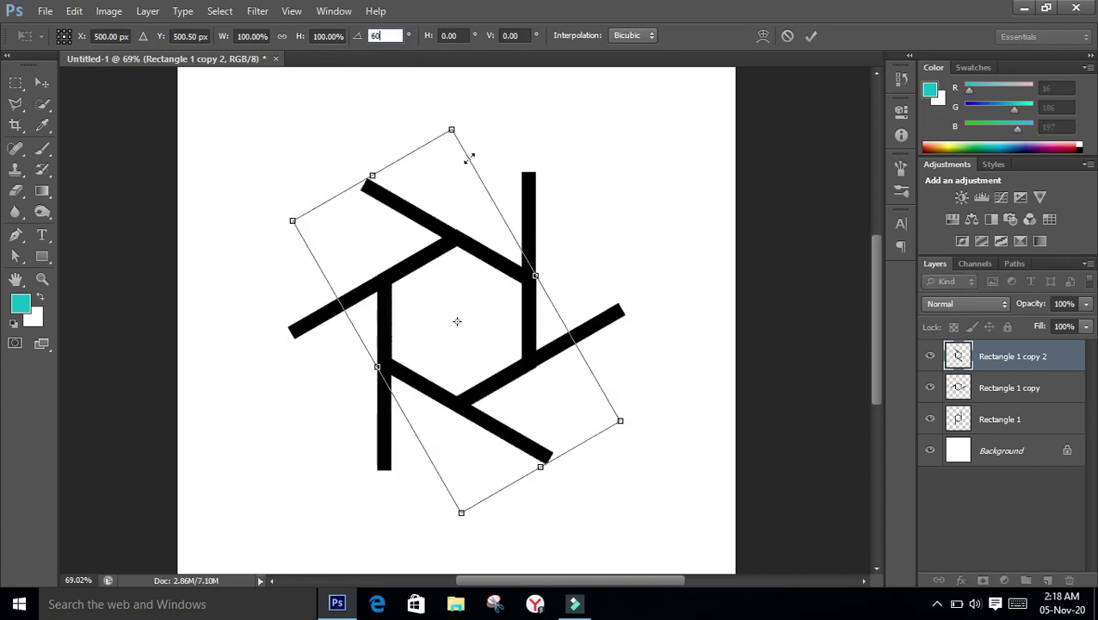
{"action": "key", "text": "Return"}
{"action": "key", "text": "Return"}
{"action": "scroll", "coordinate": [435, 182], "scroll_direction": "down", "scroll_amount": 3}
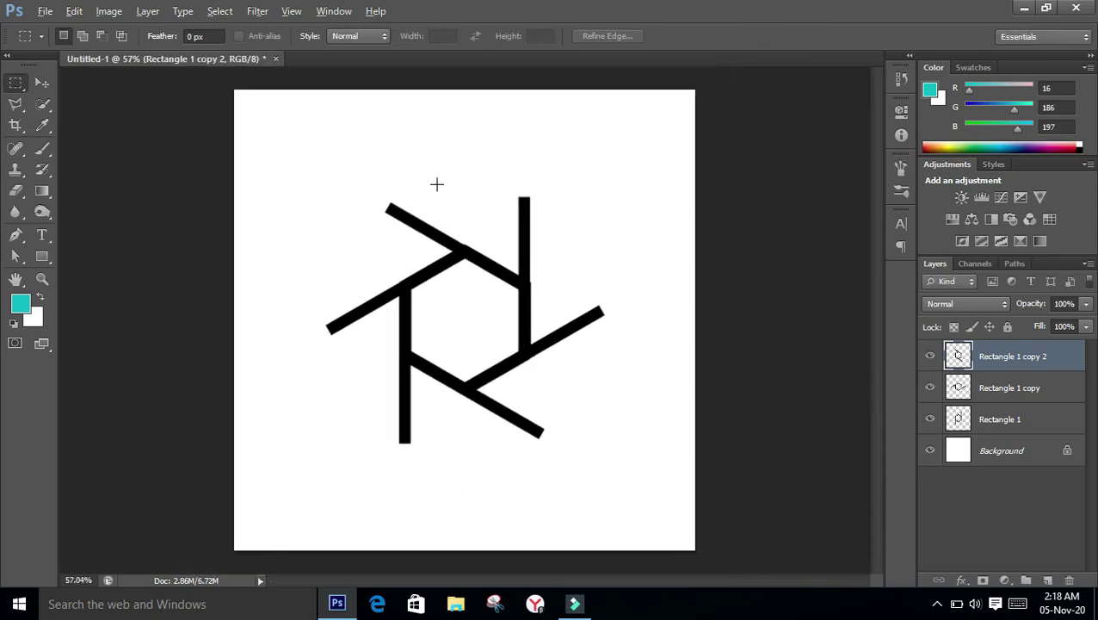
{"action": "scroll", "coordinate": [453, 176], "scroll_direction": "up", "scroll_amount": 2}
{"action": "scroll", "coordinate": [652, 247], "scroll_direction": "down", "scroll_amount": 2}
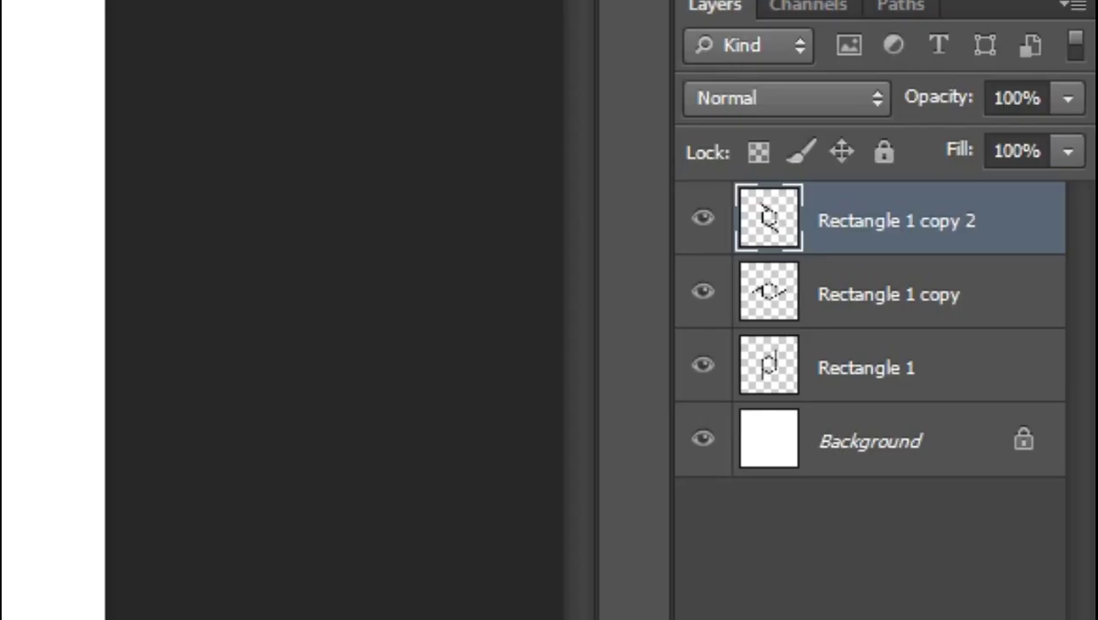
Merge the three bar layers into one layer
{"action": "left_click", "coordinate": [888, 370], "text": "shift"}
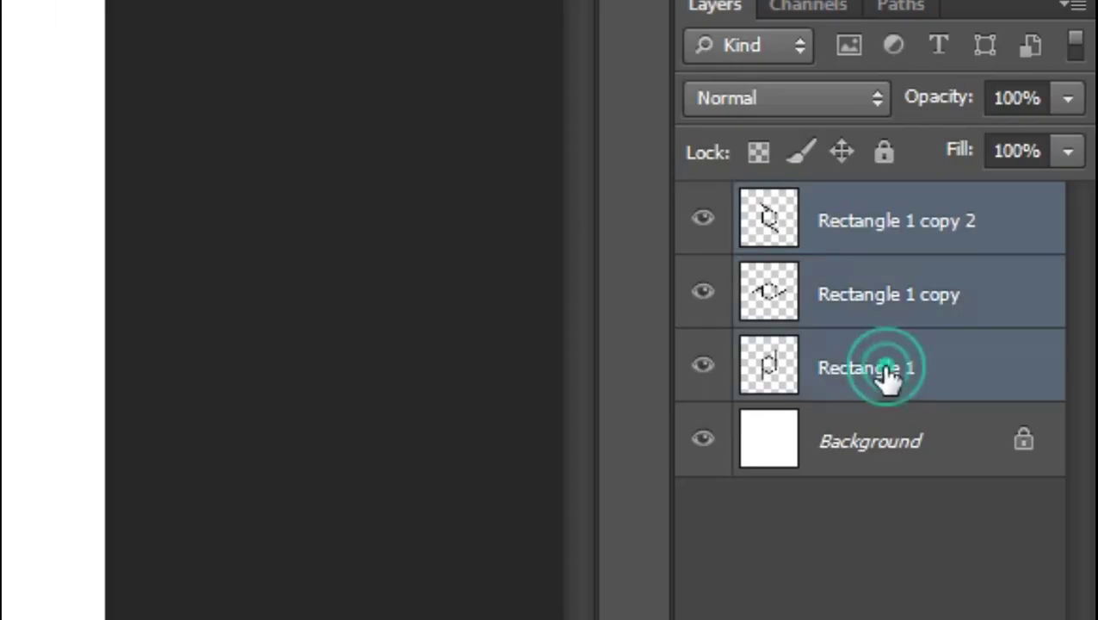
{"action": "key", "text": "ctrl+e"}
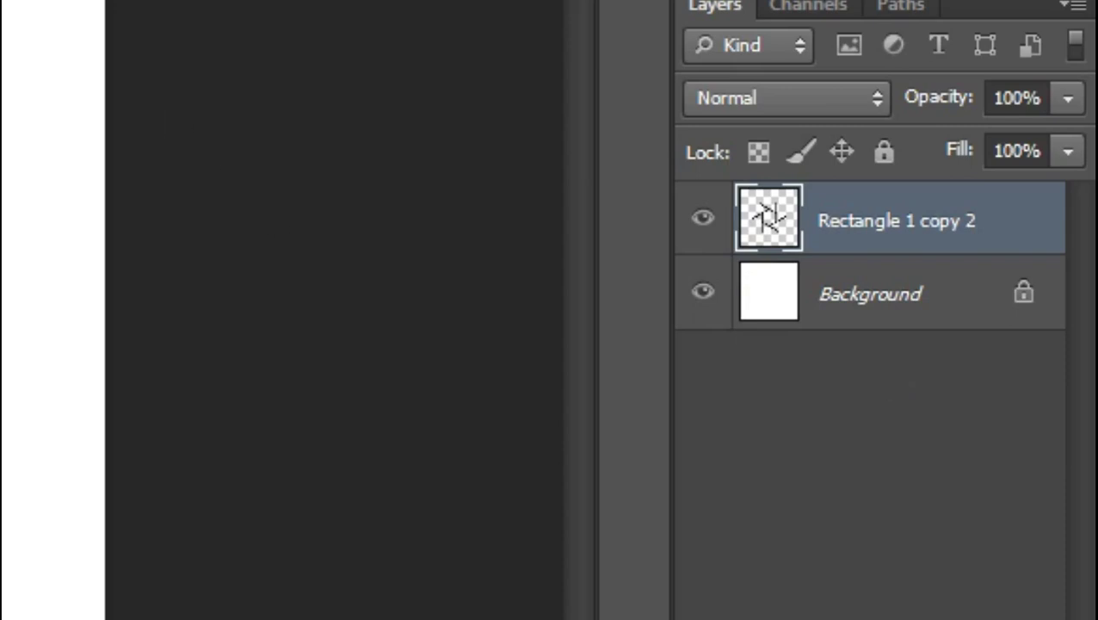
{"action": "key", "text": "ctrl+t"}
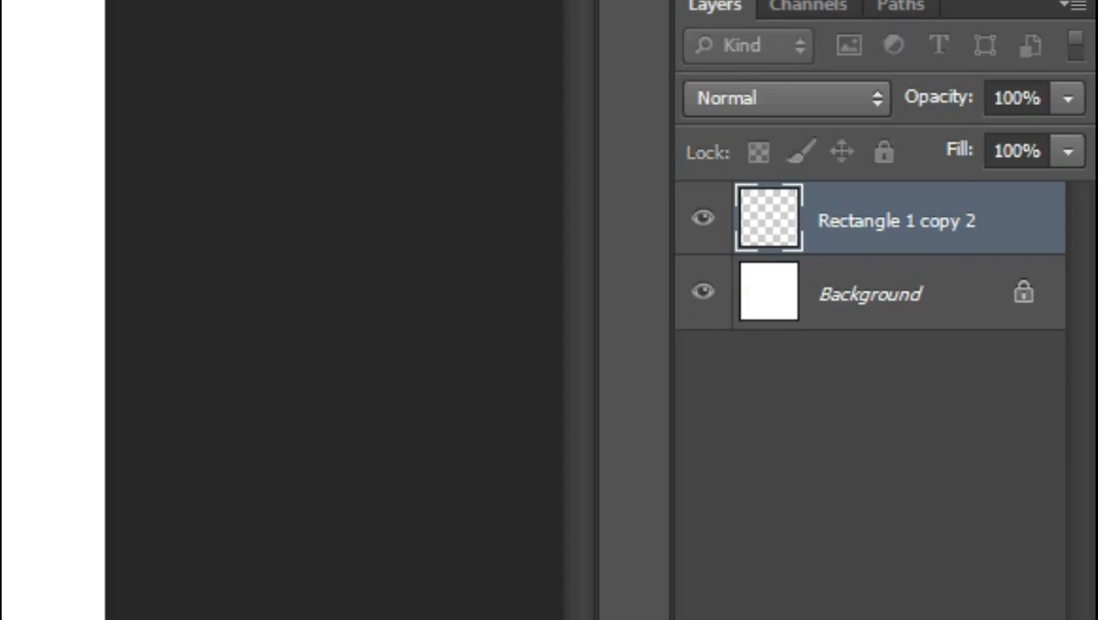
{"action": "key", "text": "Return"}
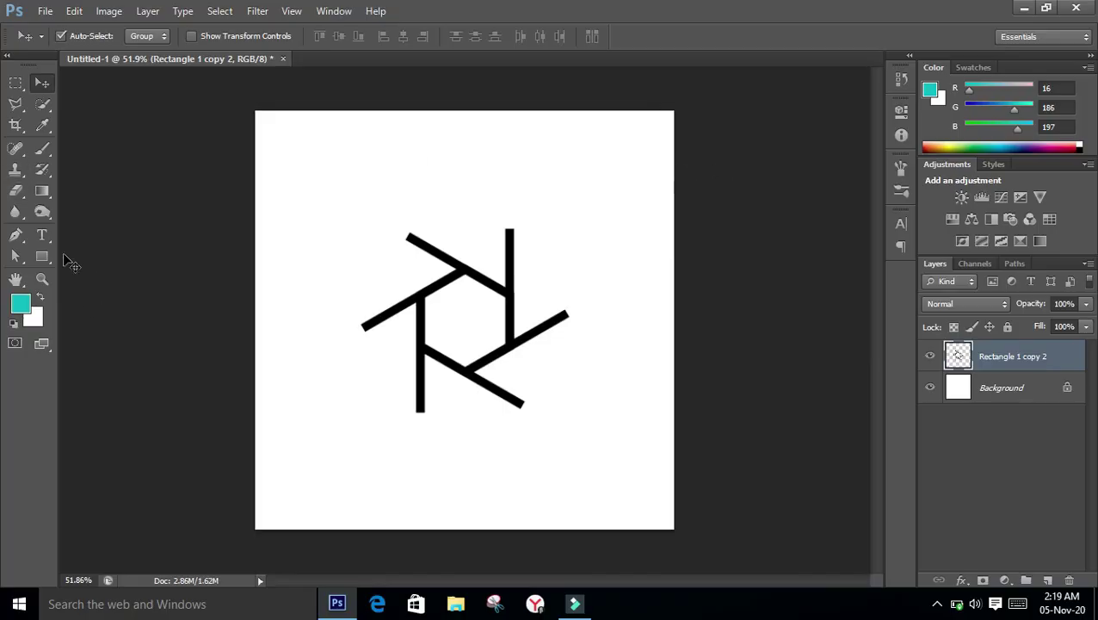
Draw a circle outline around the blade lines with the Ellipse tool
{"action": "left_click", "coordinate": [49, 254]}
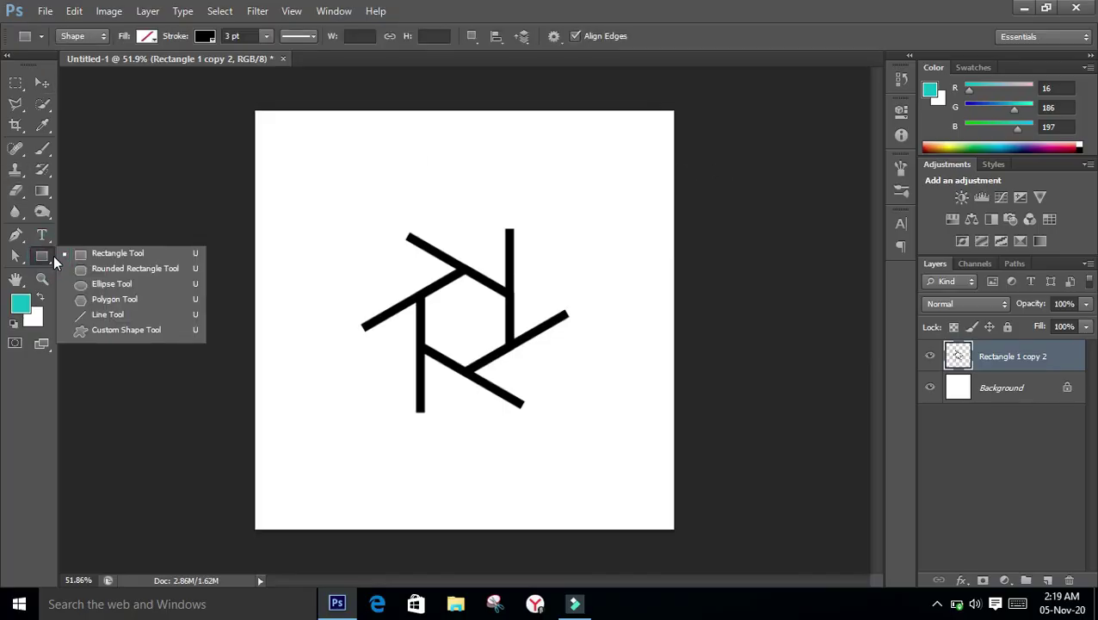
{"action": "left_click", "coordinate": [80, 285]}
{"action": "left_click", "coordinate": [44, 260]}
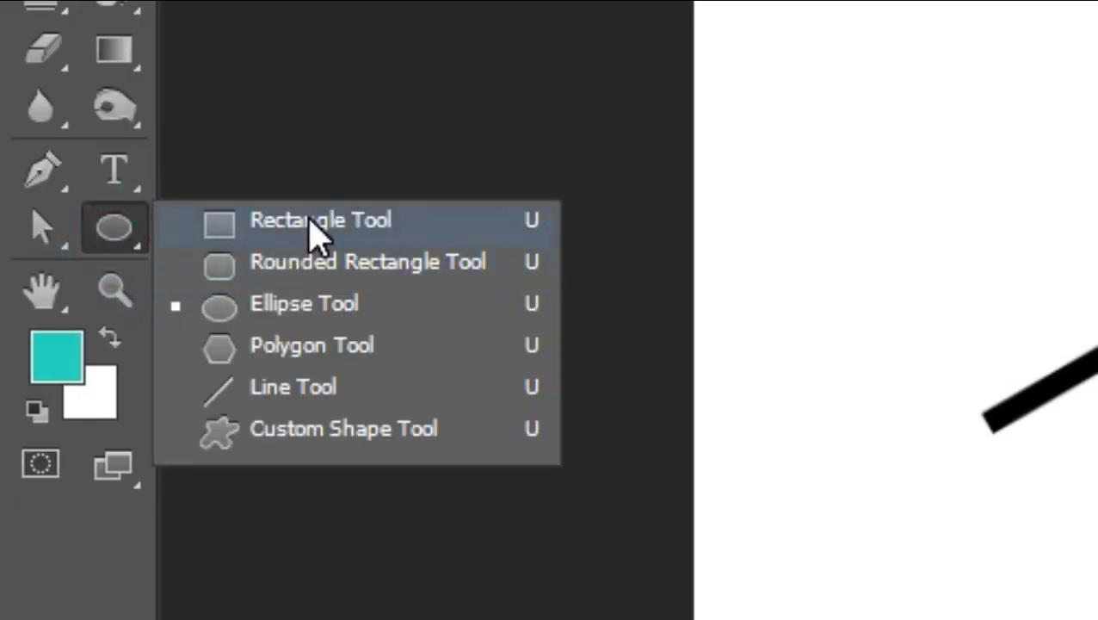
{"action": "left_click", "coordinate": [248, 308]}
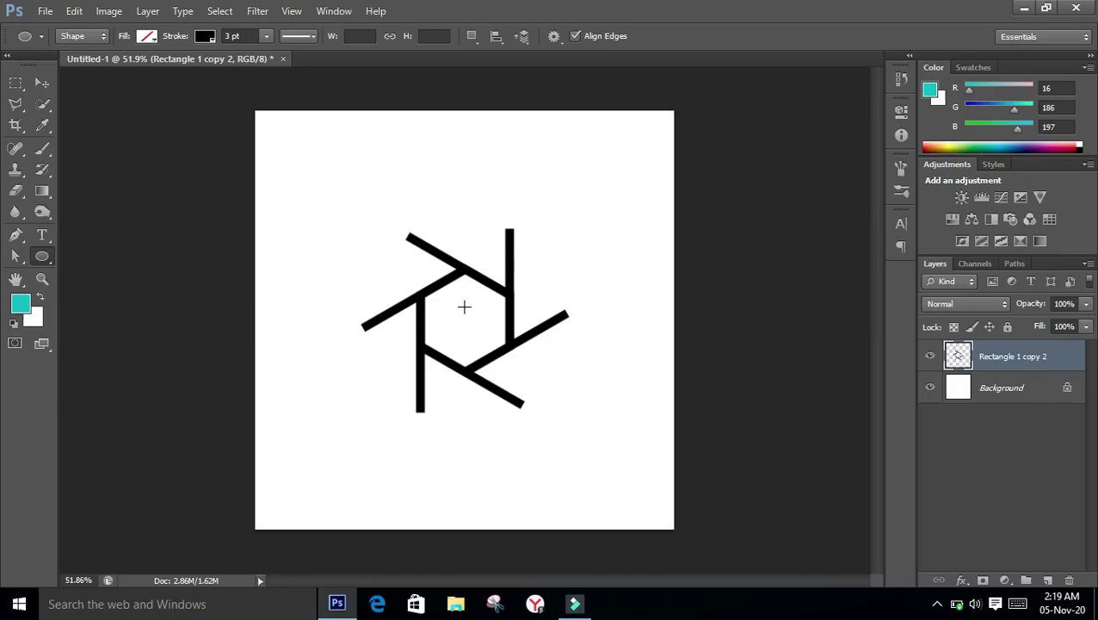
{"action": "left_click_drag", "start_coordinate": [461, 315], "coordinate": [556, 421]}
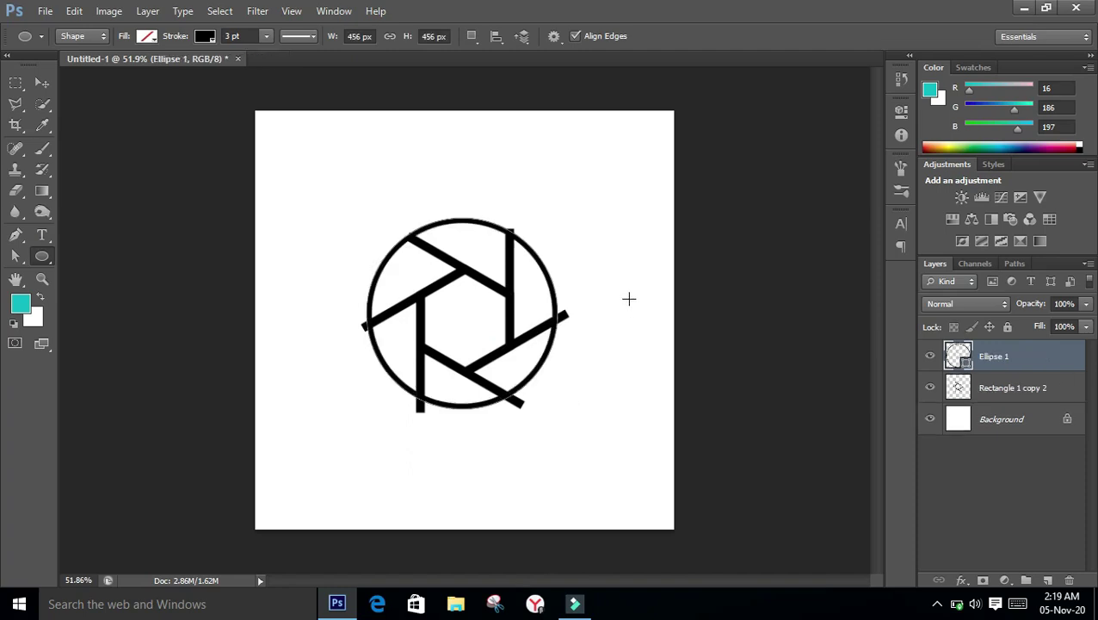
Align the circle to the canvas's vertical and horizontal centres
{"action": "left_click", "coordinate": [42, 81]}
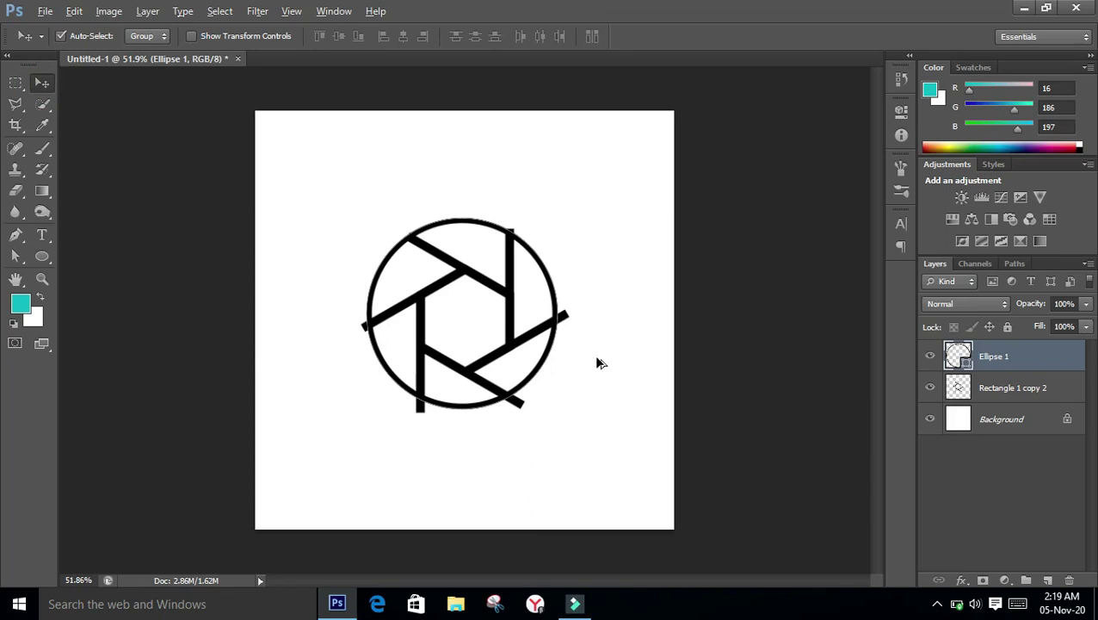
{"action": "scroll", "coordinate": [594, 355], "scroll_direction": "up", "scroll_amount": 1, "text": "alt"}
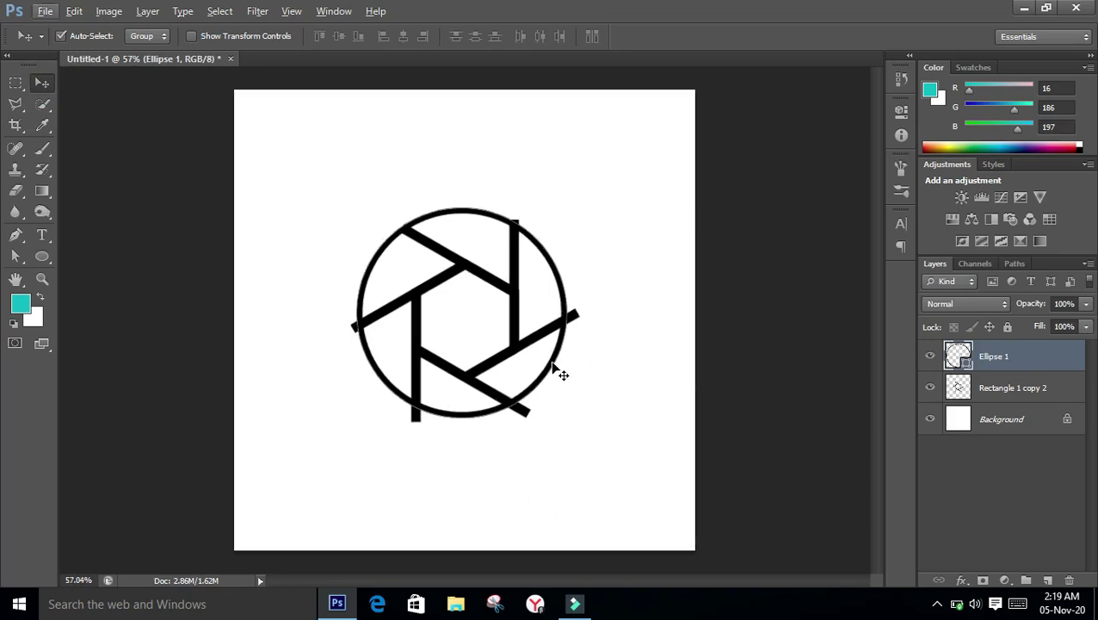
{"action": "key", "text": "ctrl+a"}
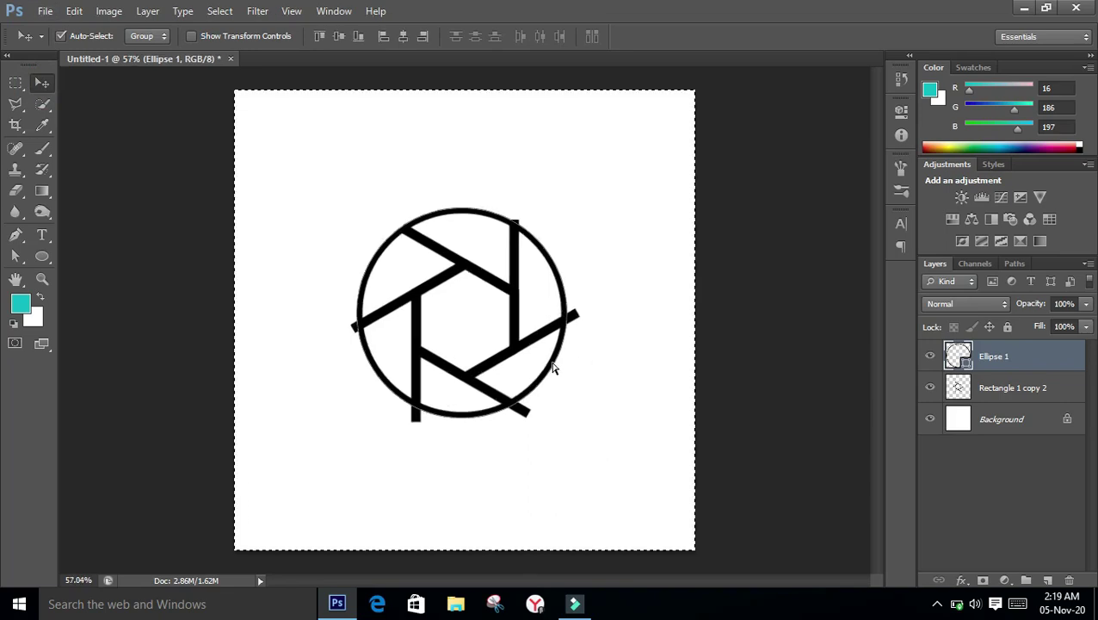
{"action": "left_click", "coordinate": [340, 36]}
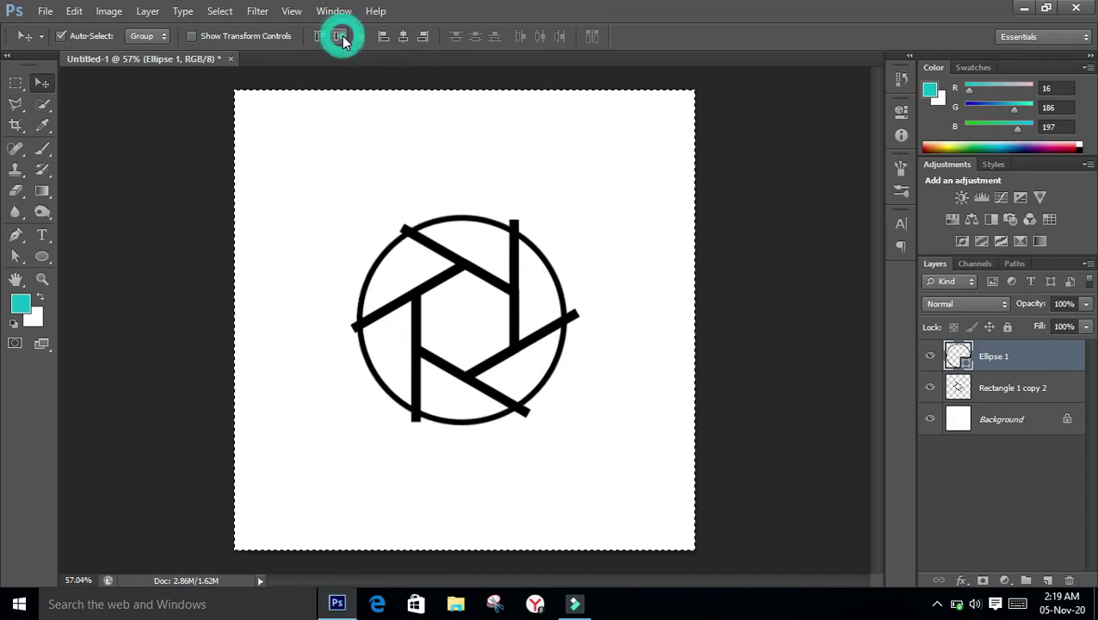
{"action": "left_click", "coordinate": [402, 36]}
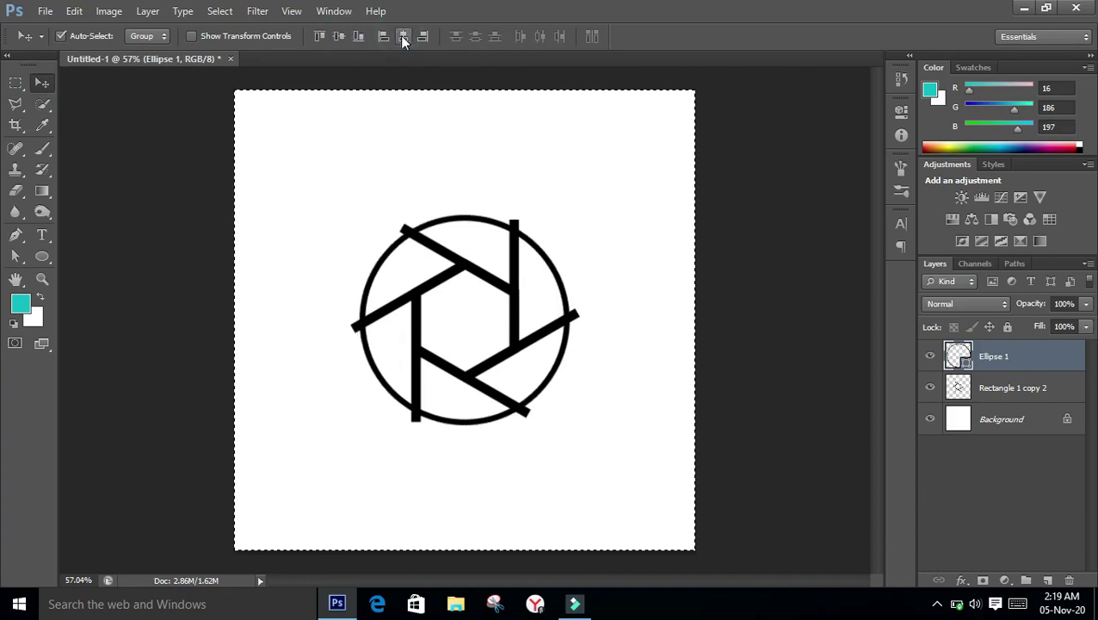
{"action": "scroll", "coordinate": [615, 312], "scroll_direction": "up", "scroll_amount": 3}
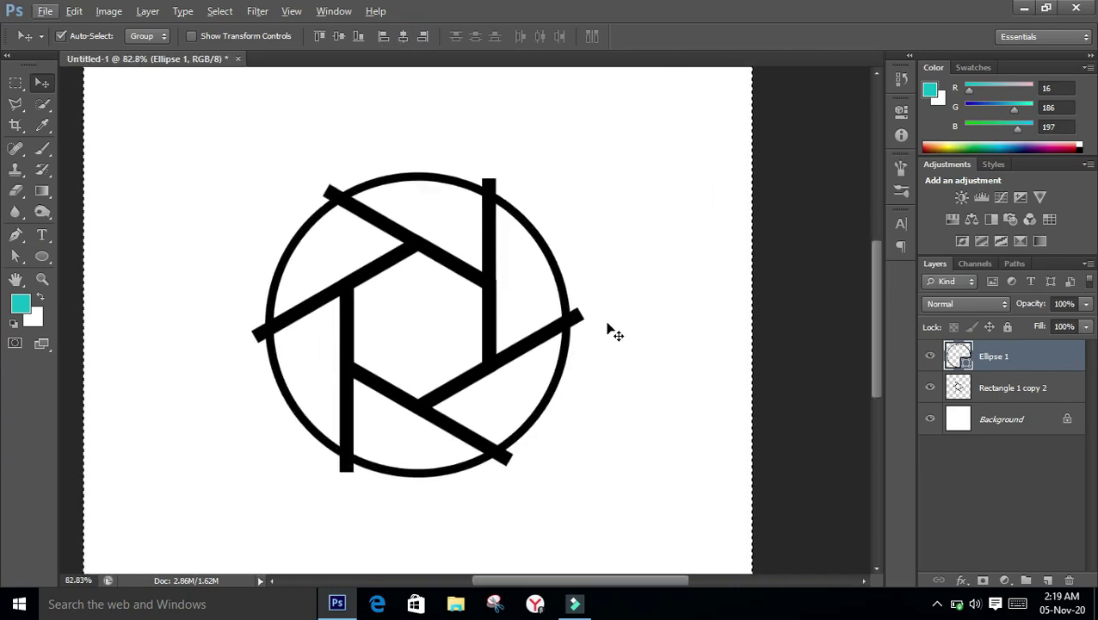
{"action": "scroll", "coordinate": [559, 343], "scroll_direction": "up", "scroll_amount": 1}
{"action": "scroll", "coordinate": [567, 338], "scroll_direction": "down", "scroll_amount": 1}
{"action": "left_click", "coordinate": [565, 375]}
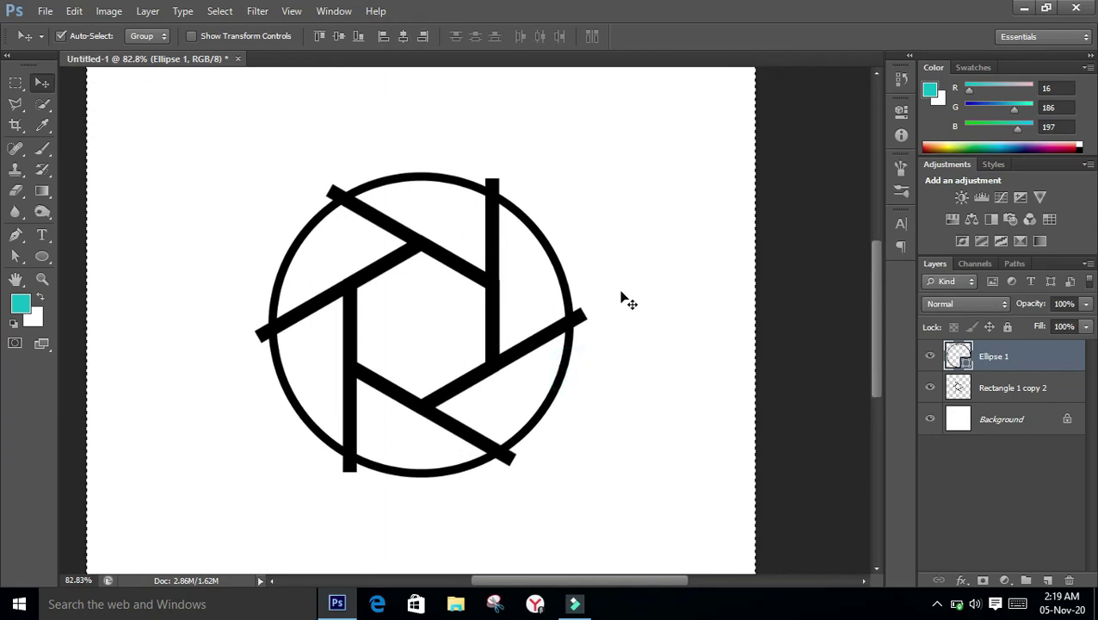
{"action": "left_click", "coordinate": [564, 282]}
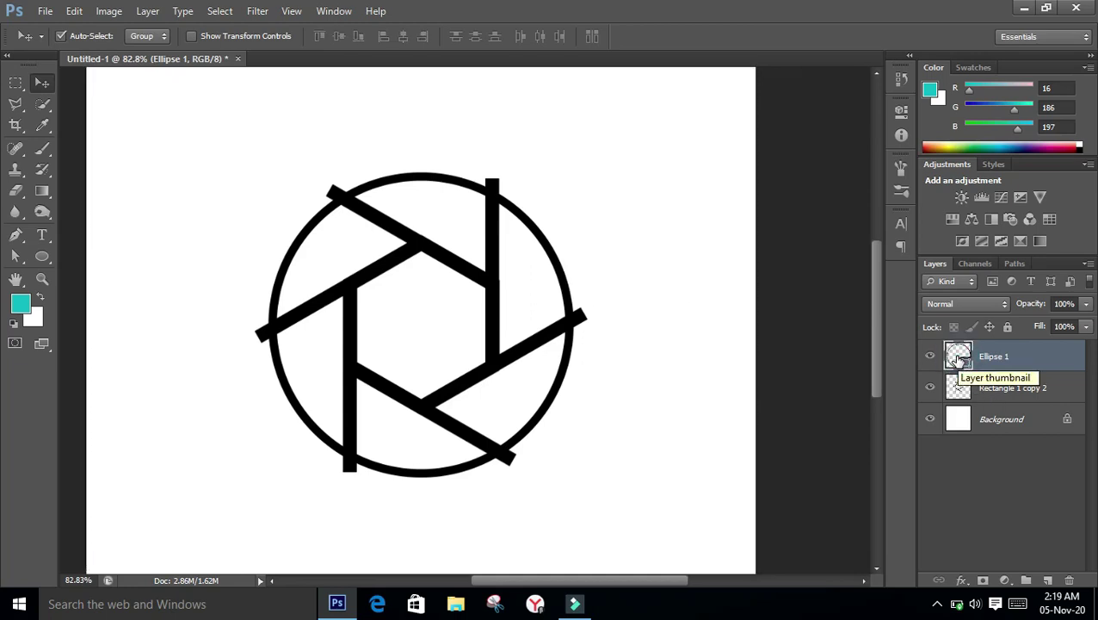
Scale the Ellipse 1 circle up to about 104% so its rim meets the bars' outer ends
{"action": "key", "text": "ctrl+t"}
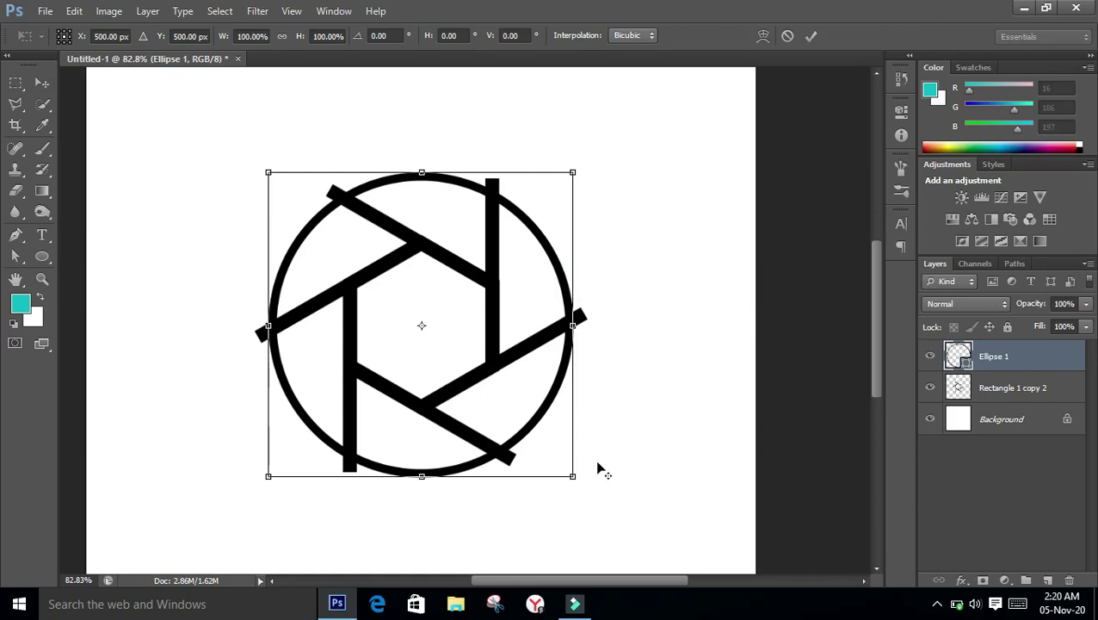
{"action": "left_click_drag", "start_coordinate": [574, 477], "coordinate": [582, 483]}
{"action": "key", "text": "Return"}
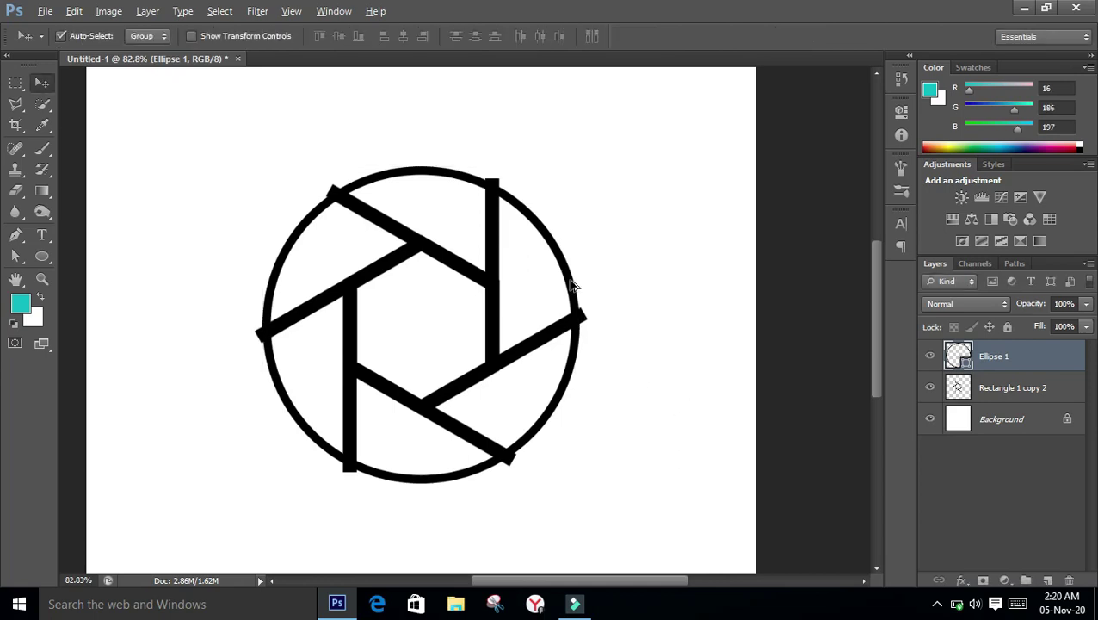
{"action": "scroll", "coordinate": [560, 274], "scroll_direction": "up", "scroll_amount": 5}
{"action": "left_click_drag", "start_coordinate": [557, 269], "coordinate": [694, 344]}
{"action": "scroll", "coordinate": [601, 314], "scroll_direction": "down", "scroll_amount": 5}
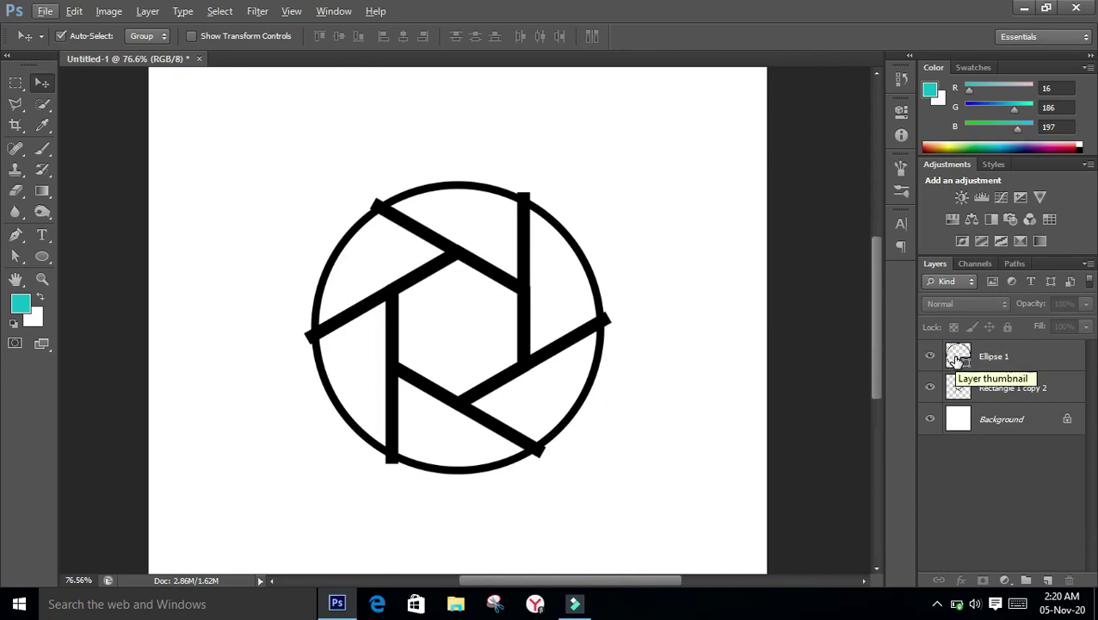
Give the Ellipse 1 circle a blue swatch fill and set its stroke to No Color
{"action": "left_click", "coordinate": [958, 359]}
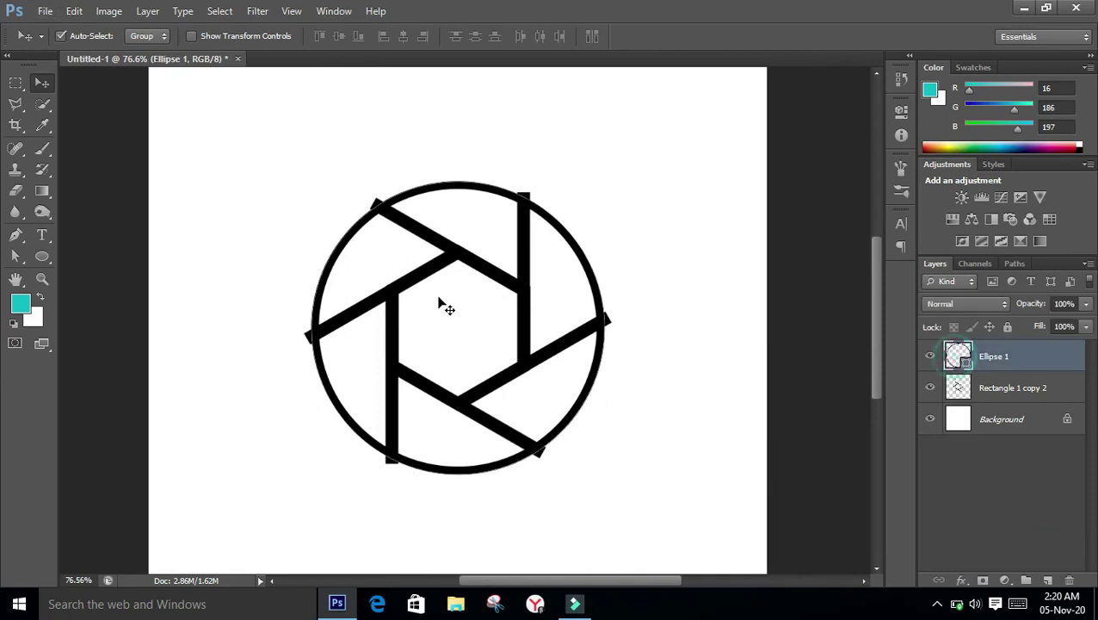
{"action": "left_click", "coordinate": [42, 255]}
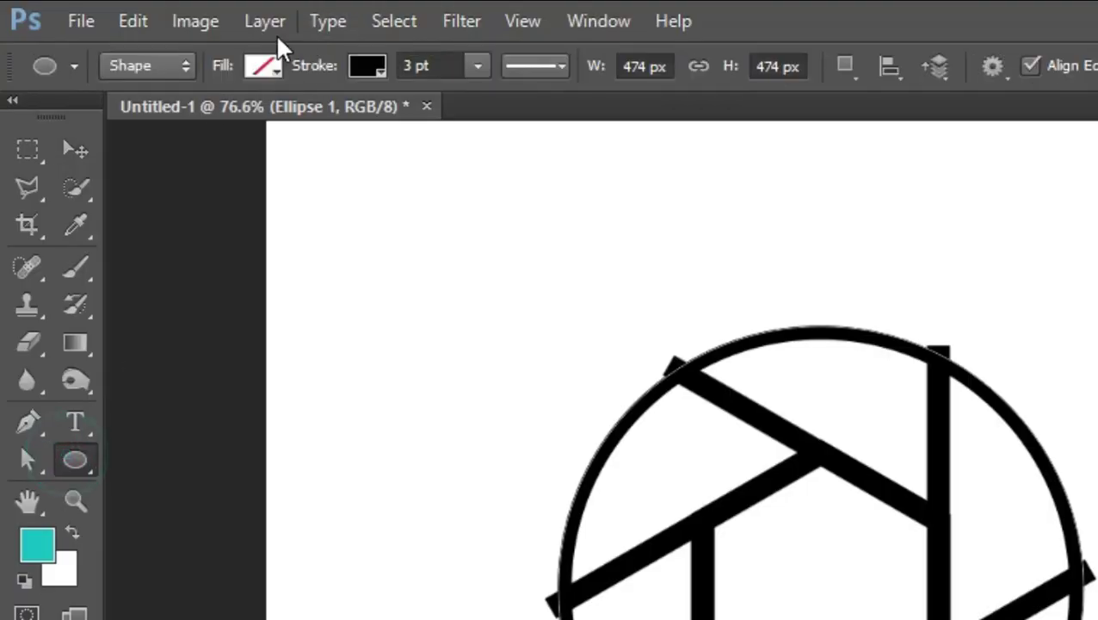
{"action": "left_click", "coordinate": [268, 72]}
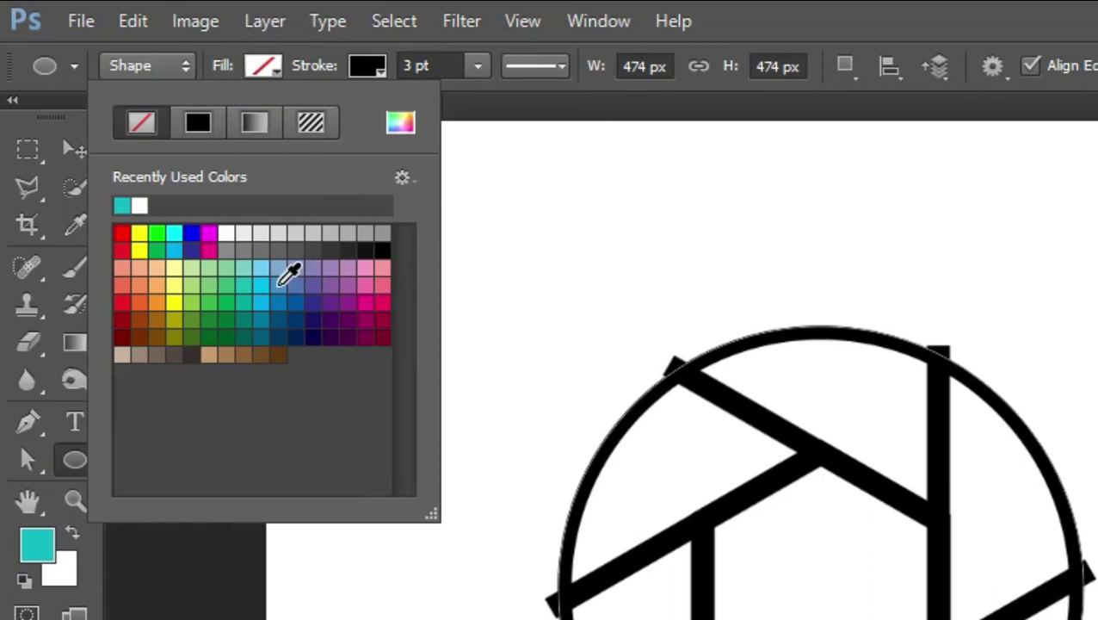
{"action": "left_click", "coordinate": [278, 284]}
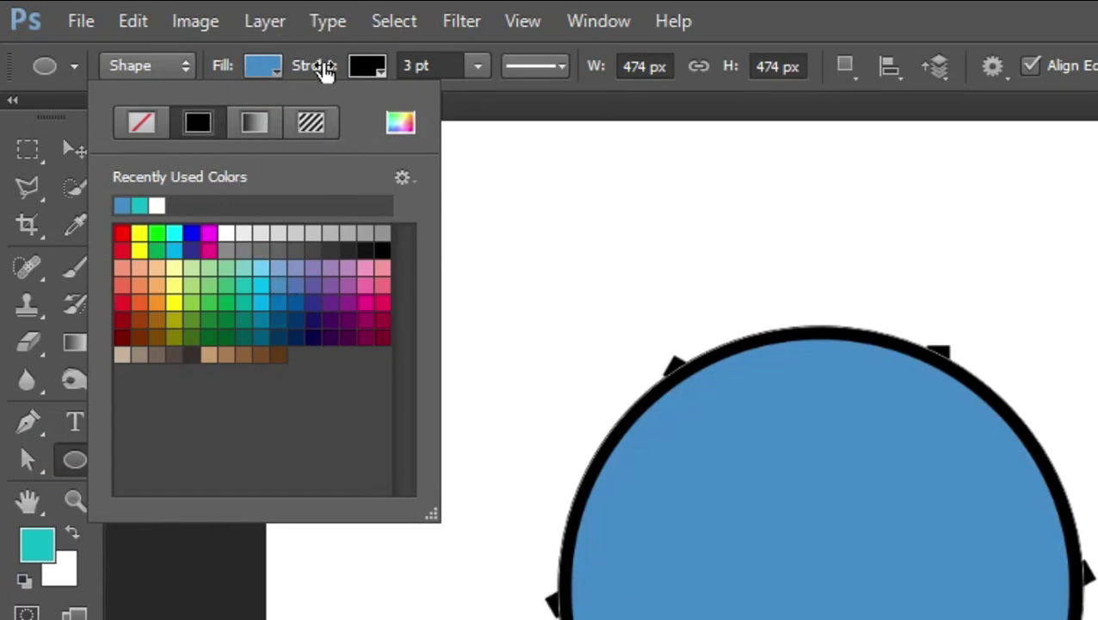
{"action": "left_click", "coordinate": [375, 66]}
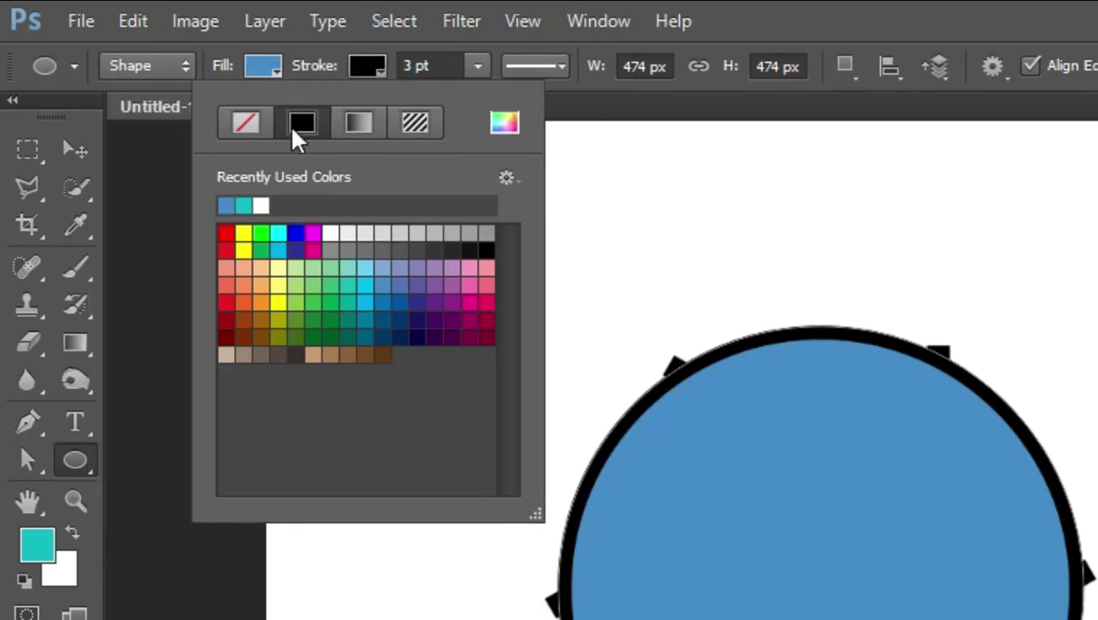
{"action": "left_click", "coordinate": [254, 116]}
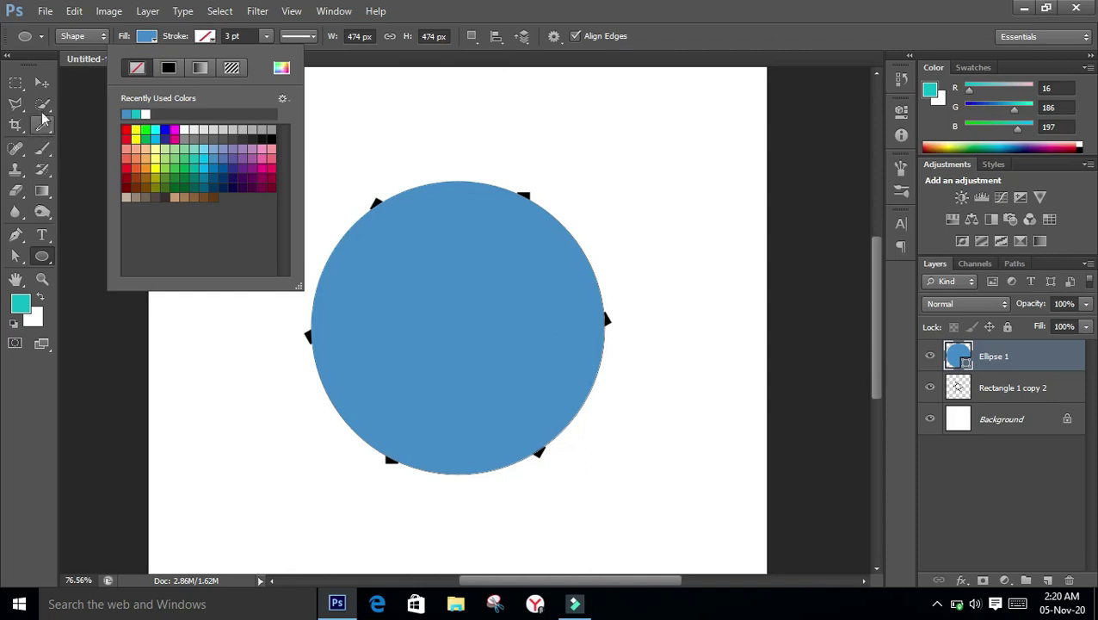
{"action": "left_click", "coordinate": [41, 83]}
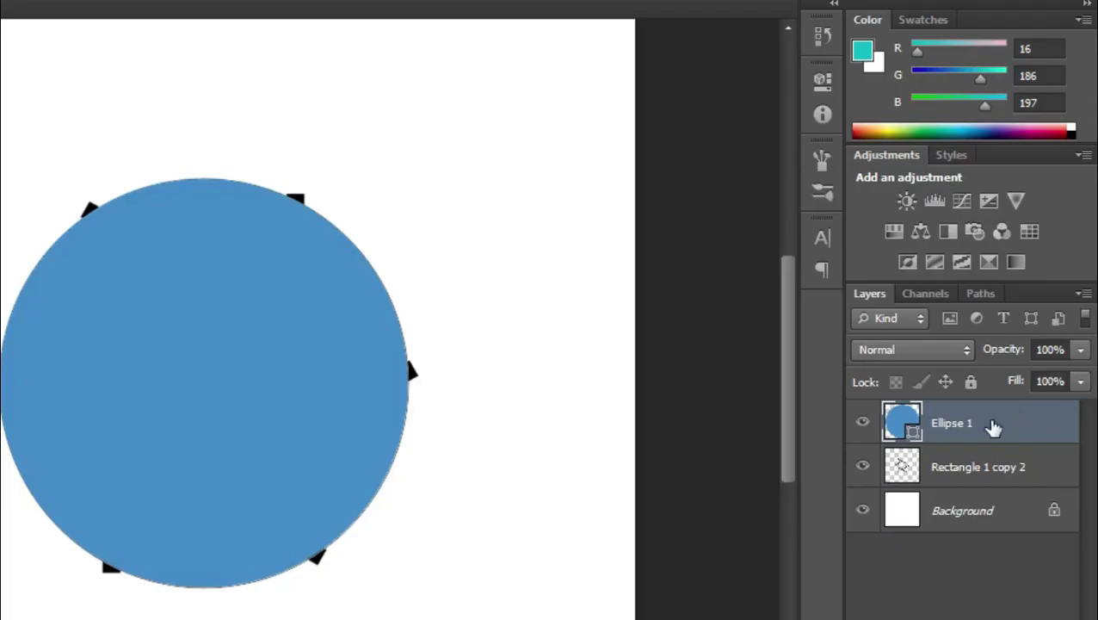
Move Ellipse 1 below the blade bars layer and rasterize it
{"action": "left_click_drag", "start_coordinate": [993, 428], "coordinate": [986, 488]}
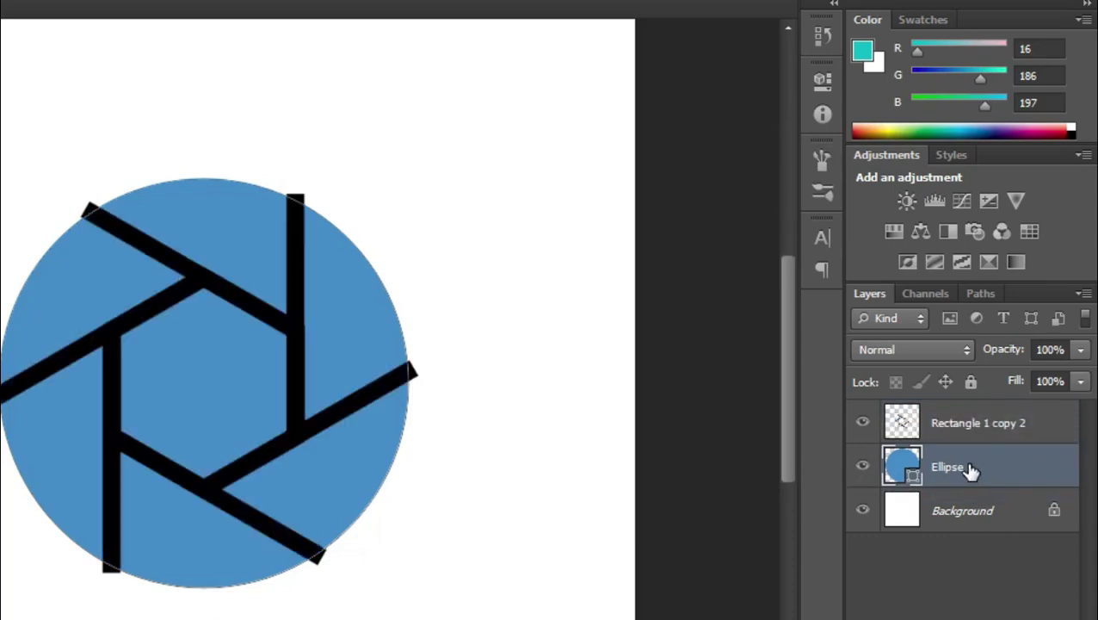
{"action": "right_click", "coordinate": [969, 469]}
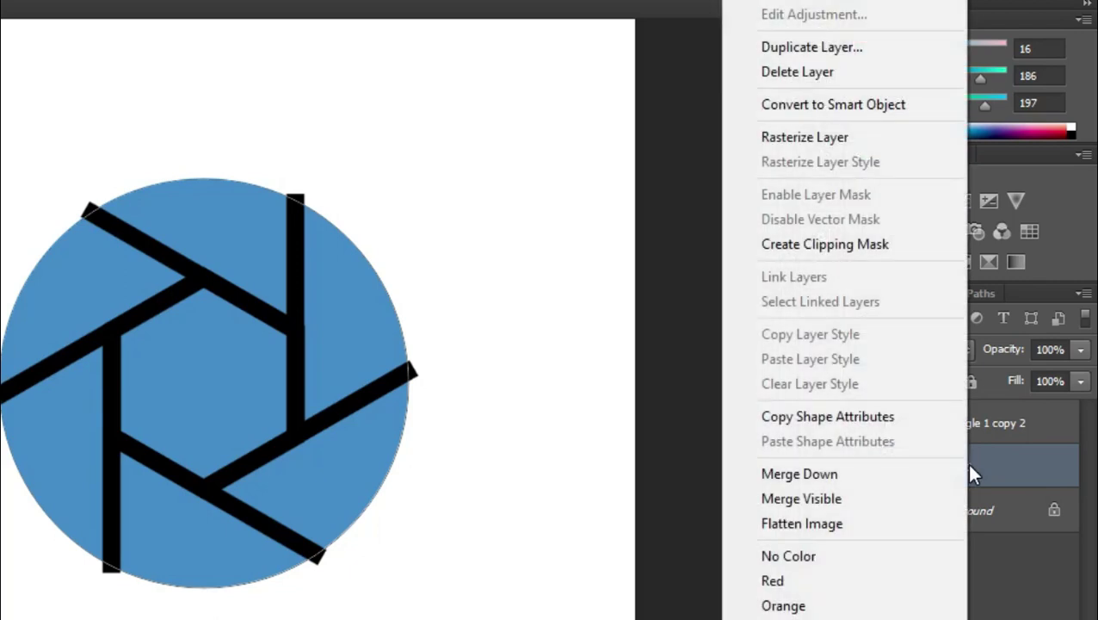
{"action": "left_click", "coordinate": [798, 142]}
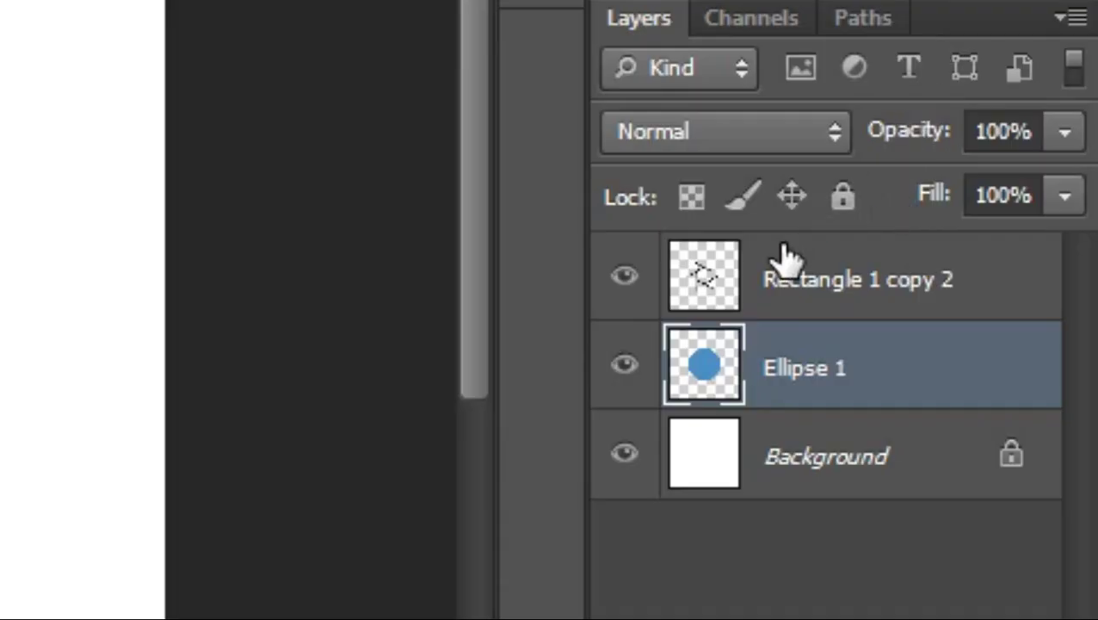
Load the Rectangle 1 copy 2 bars as a selection, with Ellipse 1 active
{"action": "left_click", "coordinate": [753, 276]}
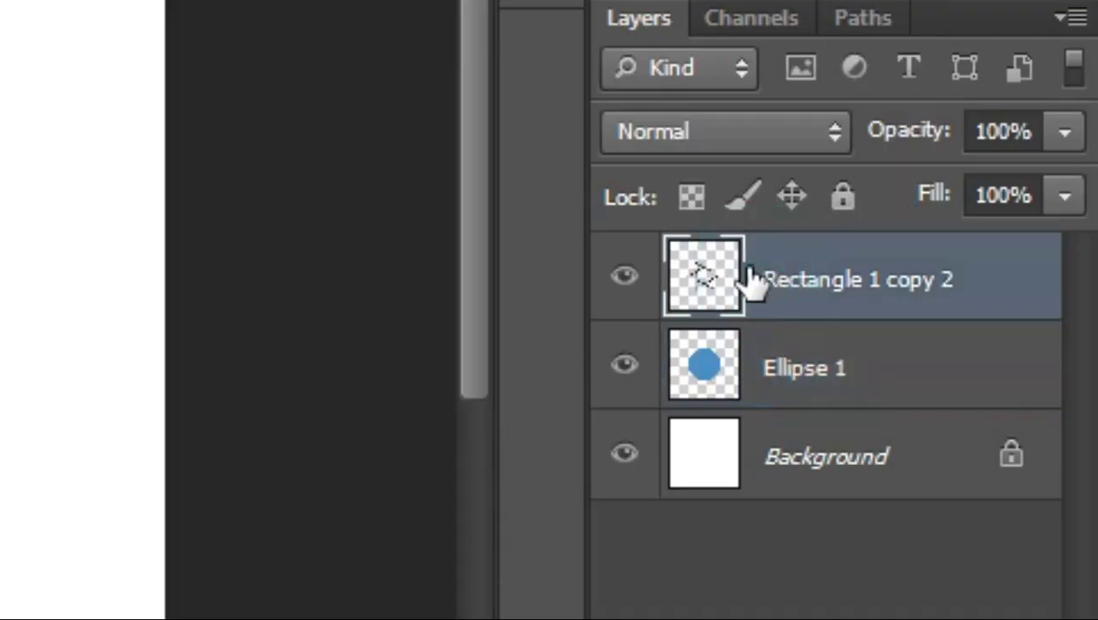
{"action": "left_click", "coordinate": [704, 280], "text": "ctrl"}
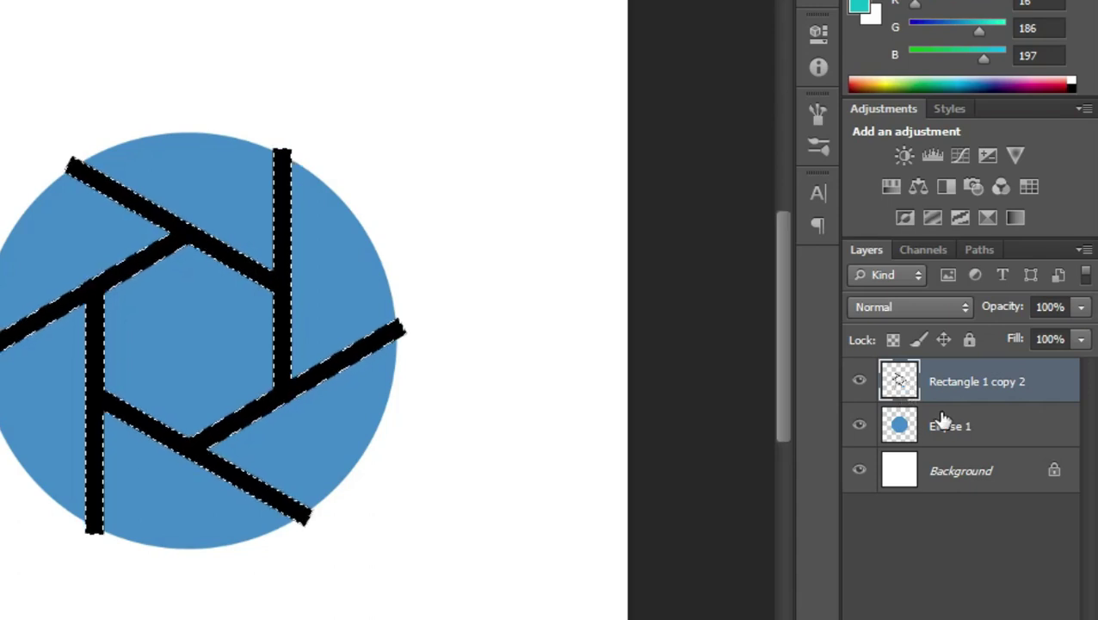
{"action": "left_click", "coordinate": [940, 421]}
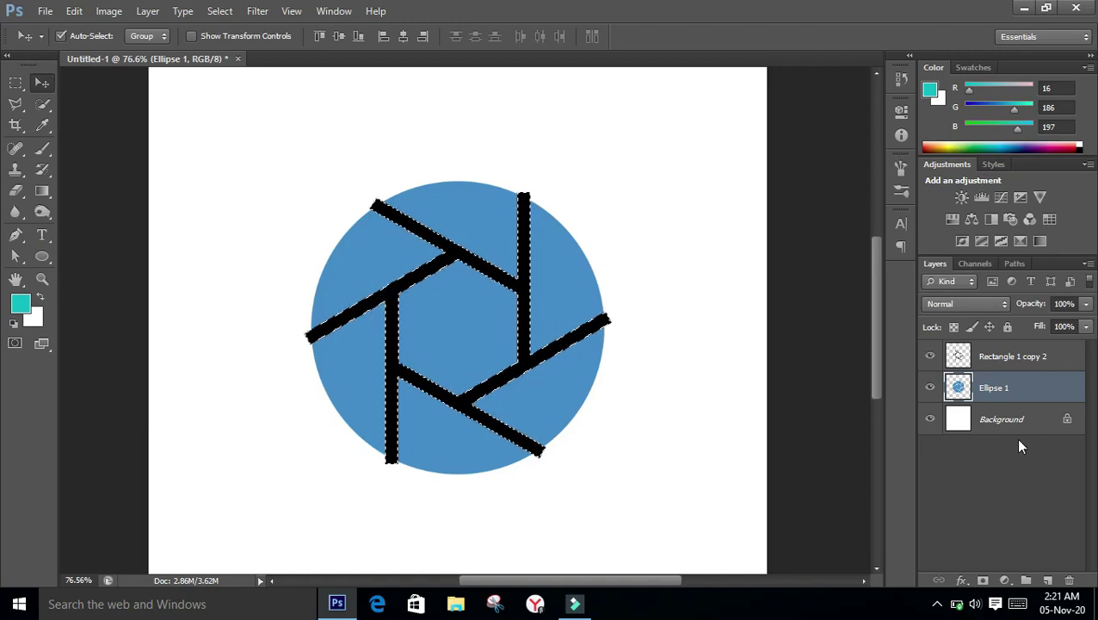
Check the gaps by toggling the bars layer, then merge Rectangle 1 copy 2 into Ellipse 1
{"action": "left_click", "coordinate": [929, 358]}
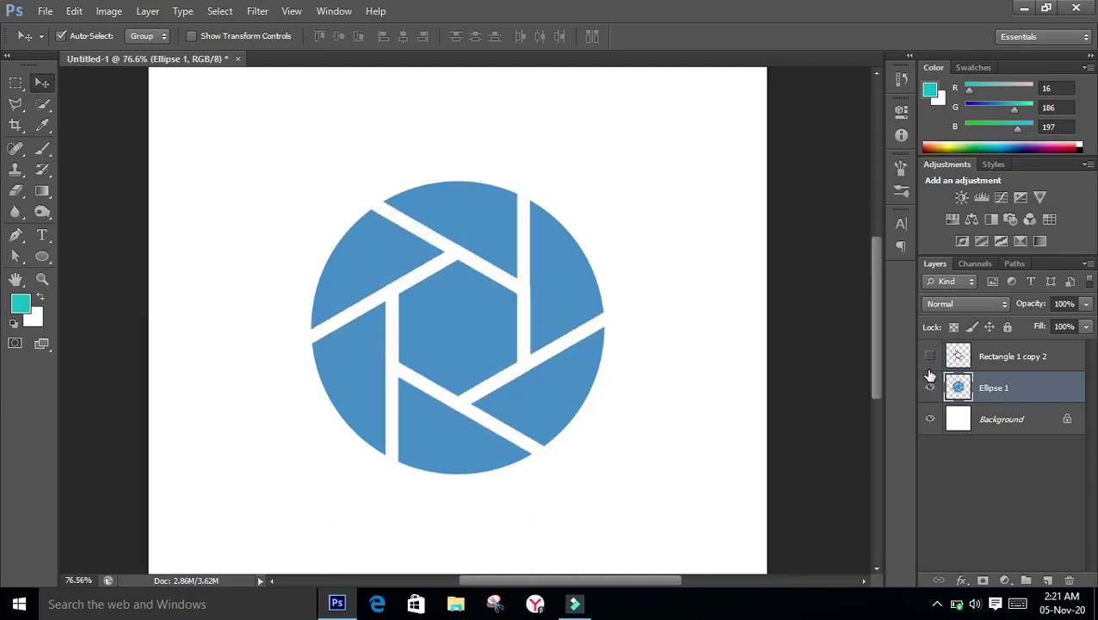
{"action": "scroll", "coordinate": [619, 277], "scroll_direction": "down", "scroll_amount": 4}
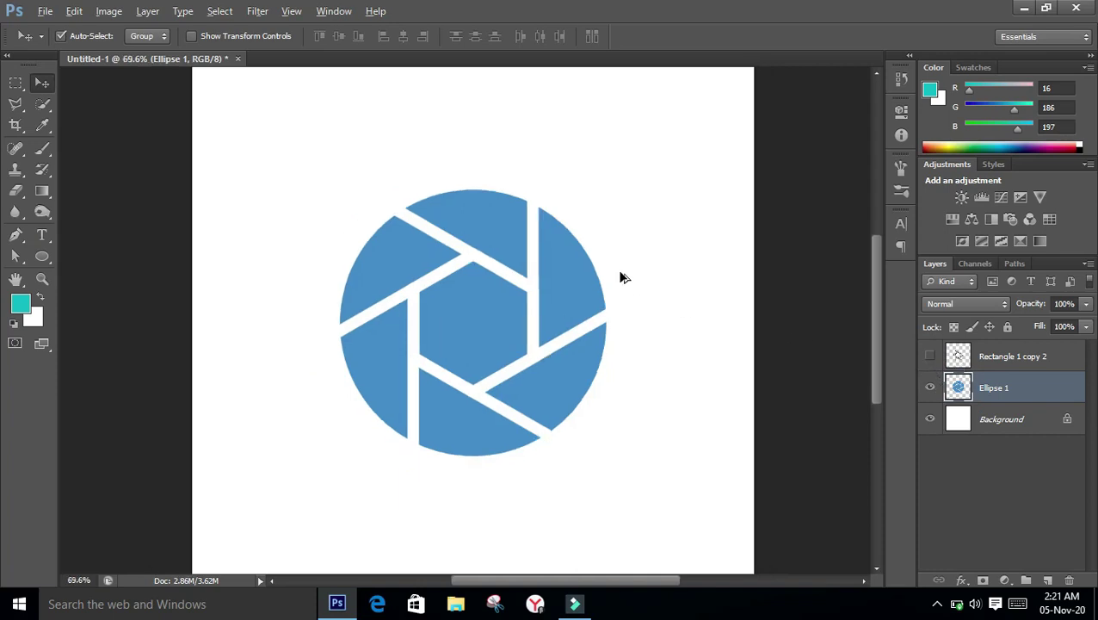
{"action": "scroll", "coordinate": [567, 253], "scroll_direction": "up", "scroll_amount": 4}
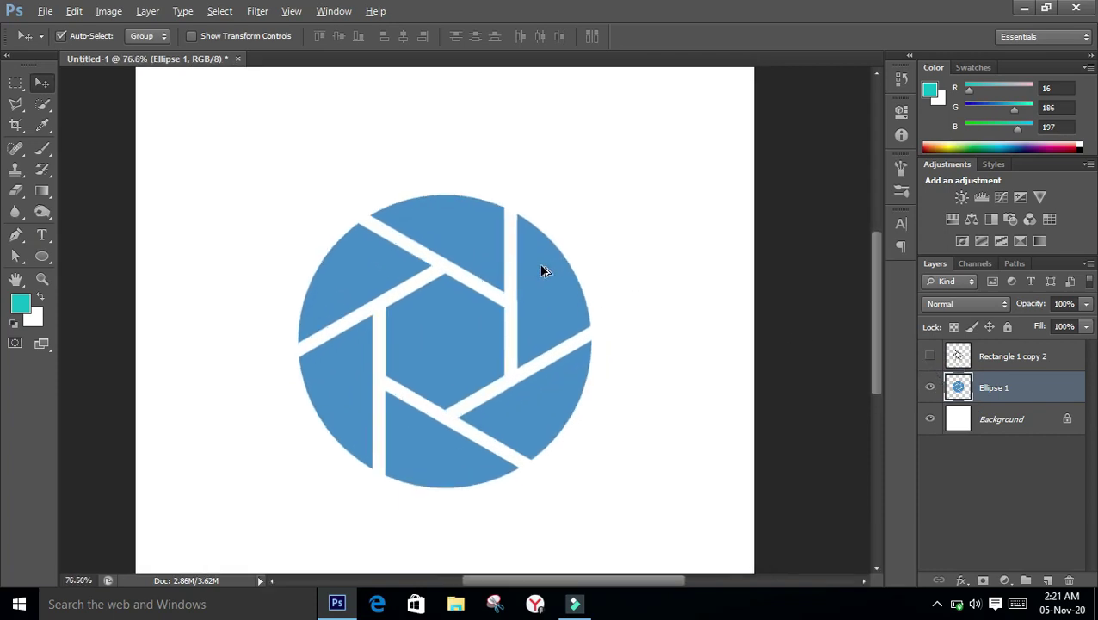
{"action": "left_click", "coordinate": [931, 356]}
{"action": "left_click", "coordinate": [1016, 360]}
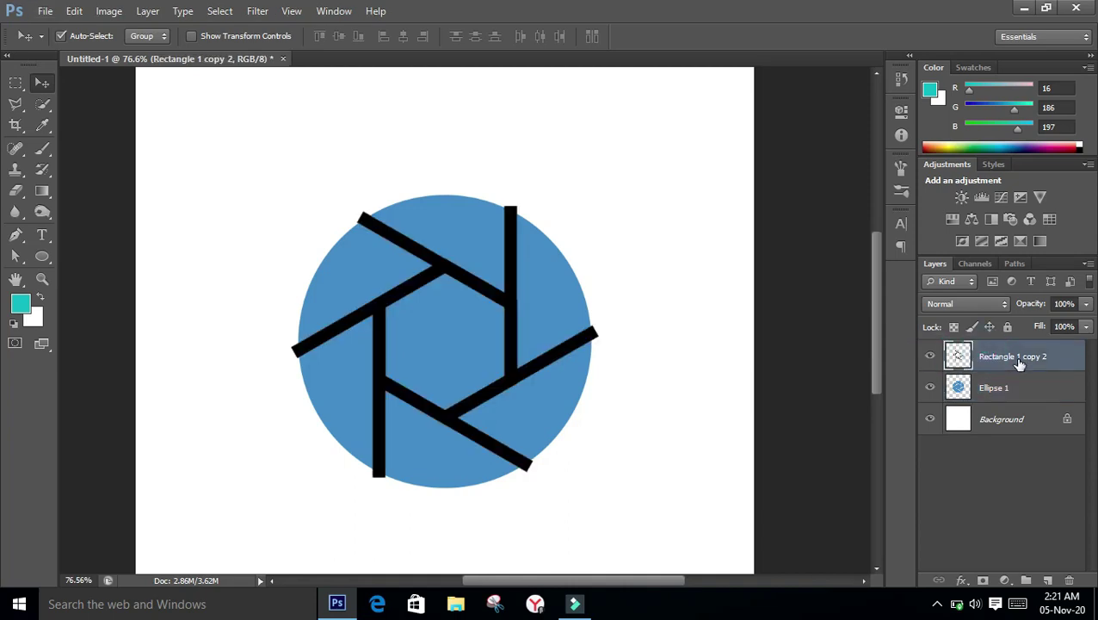
{"action": "key", "text": "ctrl+e"}
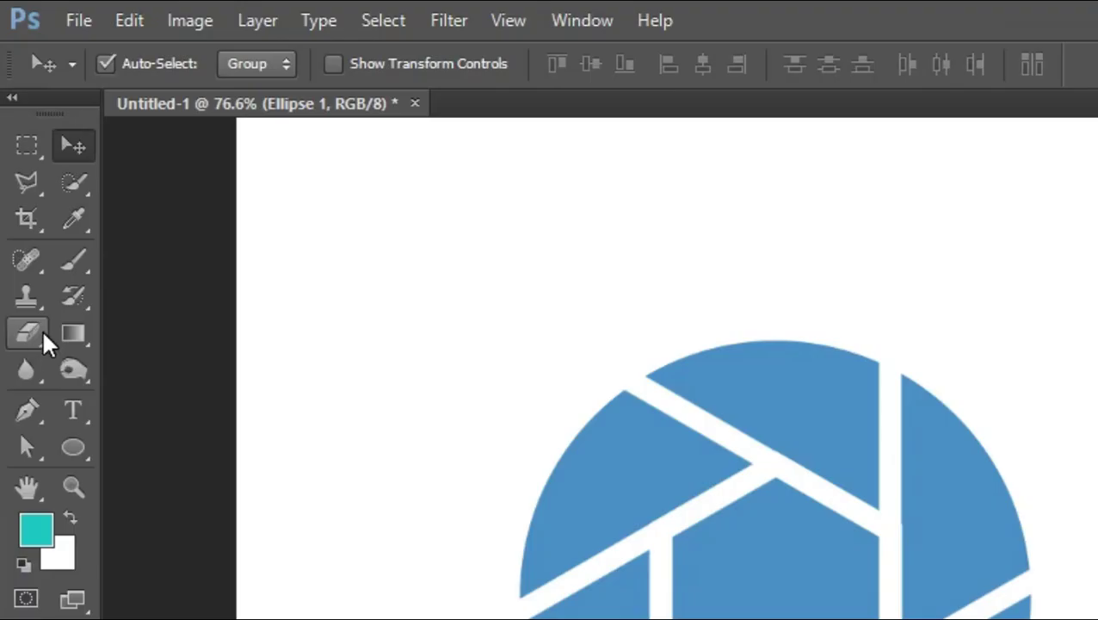
Erase the central blue hexagon with the Magic Eraser, then return to the Move tool
{"action": "left_click", "coordinate": [24, 195]}
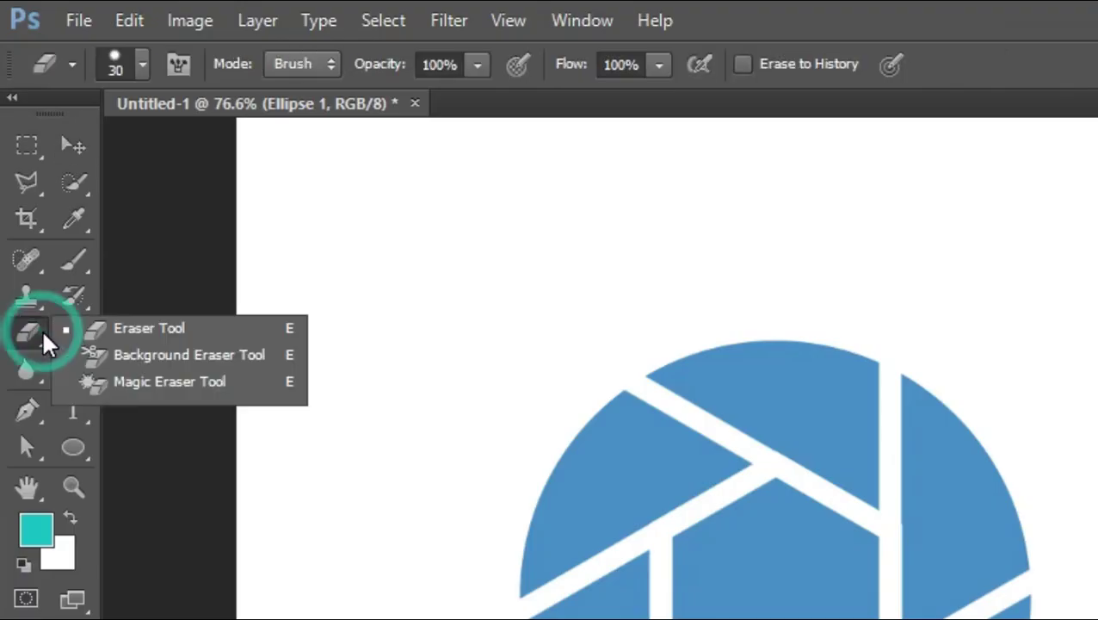
{"action": "left_click", "coordinate": [138, 381]}
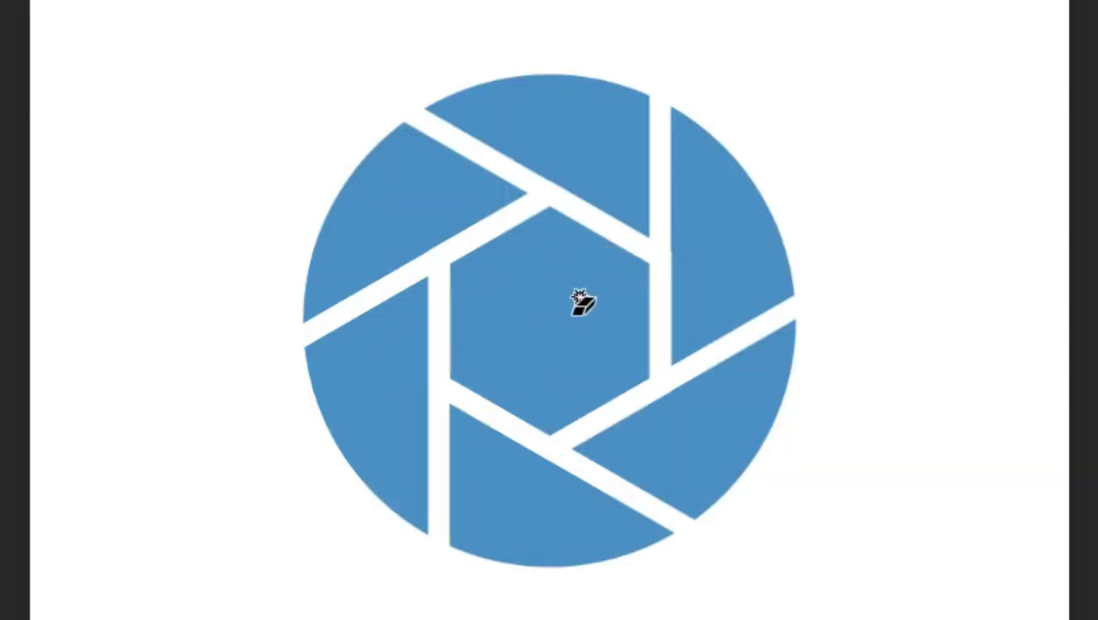
{"action": "left_click", "coordinate": [571, 314]}
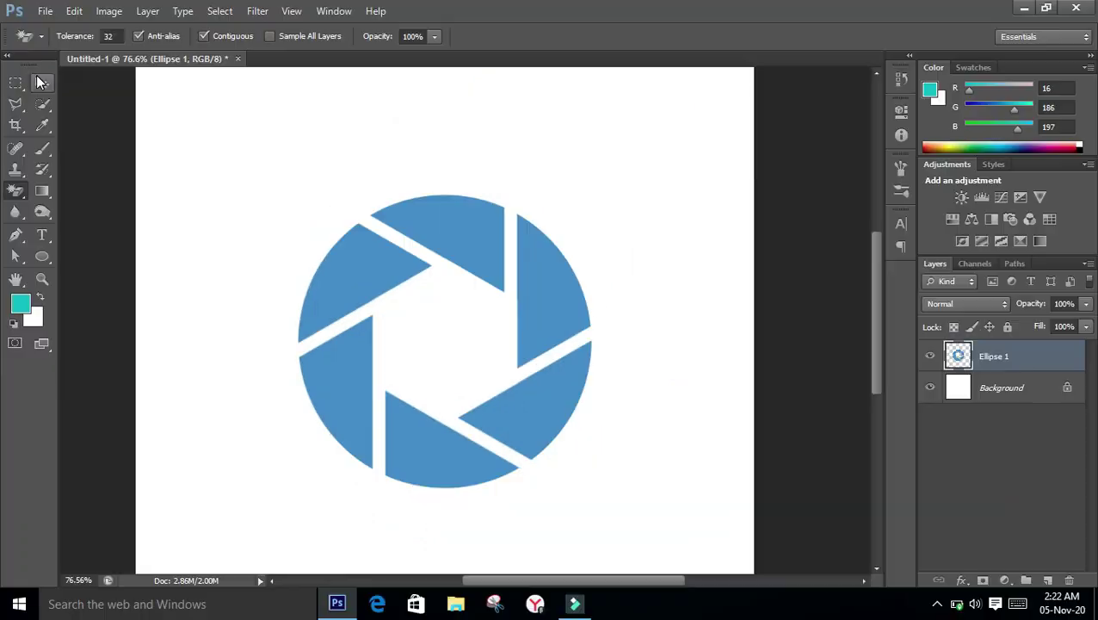
{"action": "left_click", "coordinate": [41, 83]}
{"action": "scroll", "coordinate": [302, 167], "scroll_direction": "down", "scroll_amount": 3}
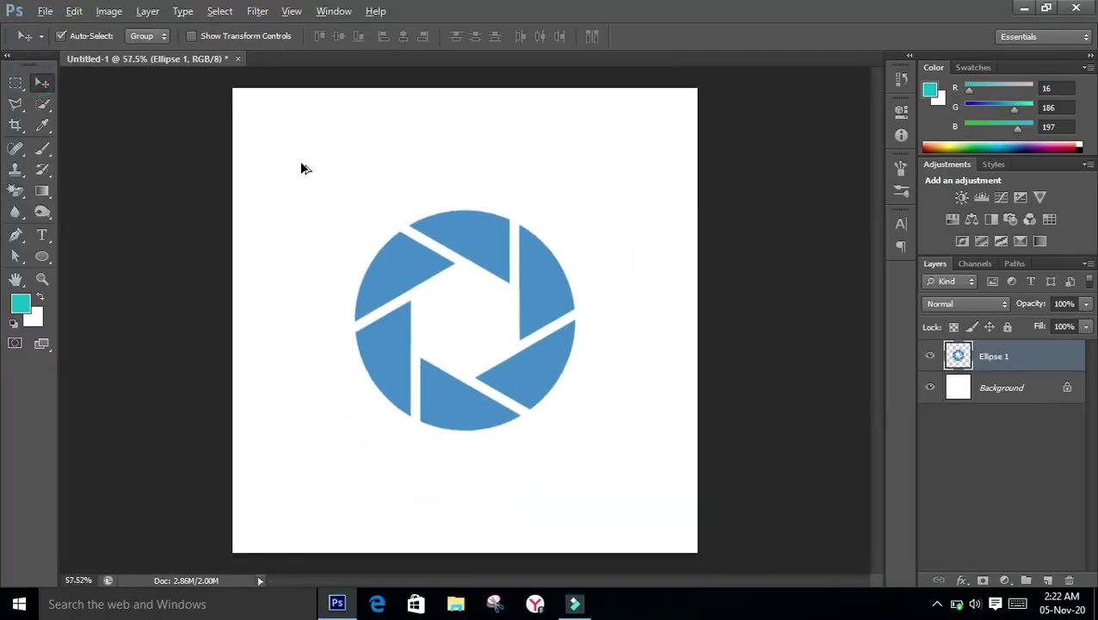
Bring up the Hue/Saturation dialog (Ctrl+U) for the blue shutter blades
{"action": "scroll", "coordinate": [469, 211], "scroll_direction": "up", "scroll_amount": 3}
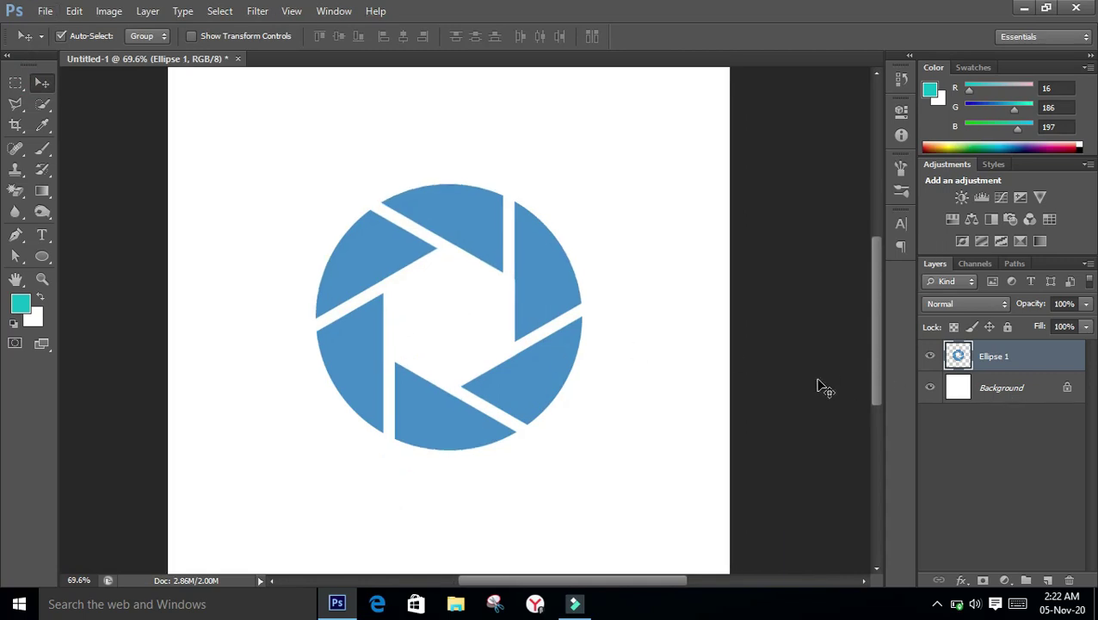
{"action": "key", "text": "i"}
{"action": "key", "text": "ctrl+u"}
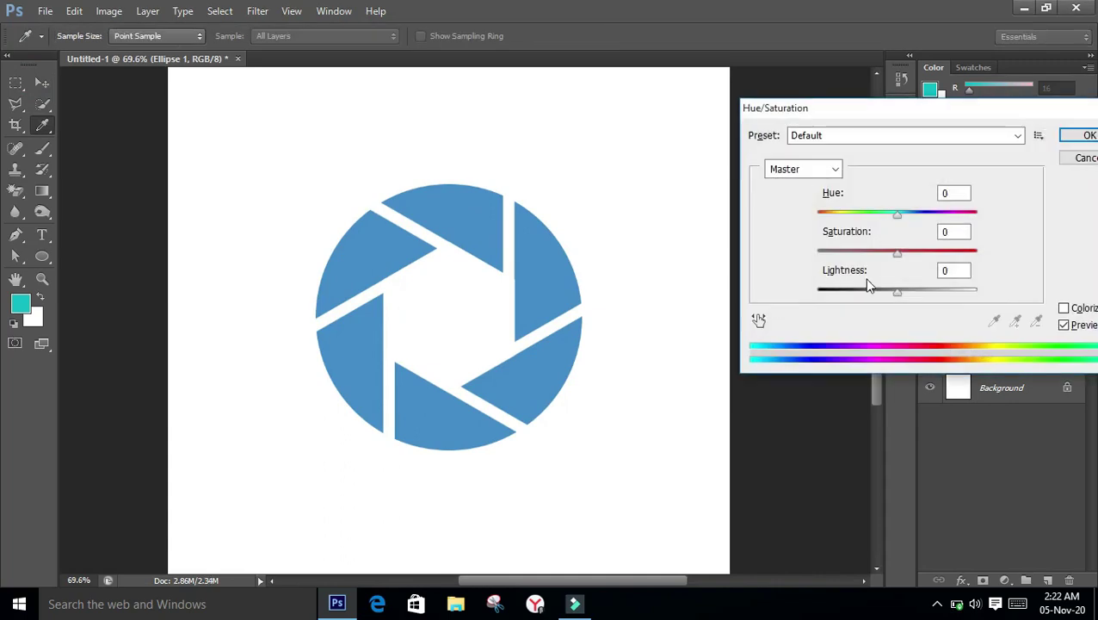